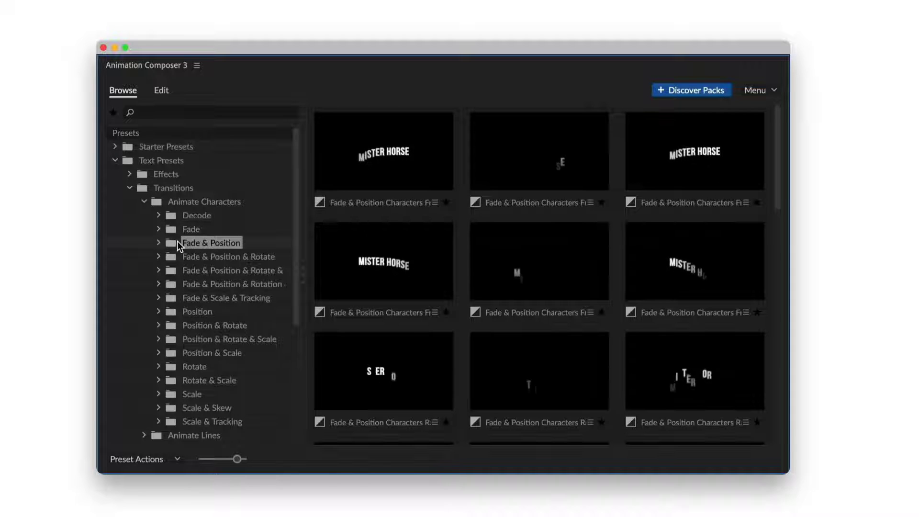
# Step: Preview the Animate Characters presets from Fade & Position & Rotate through Position & Rotate & Scale
pyautogui.click(182, 257)
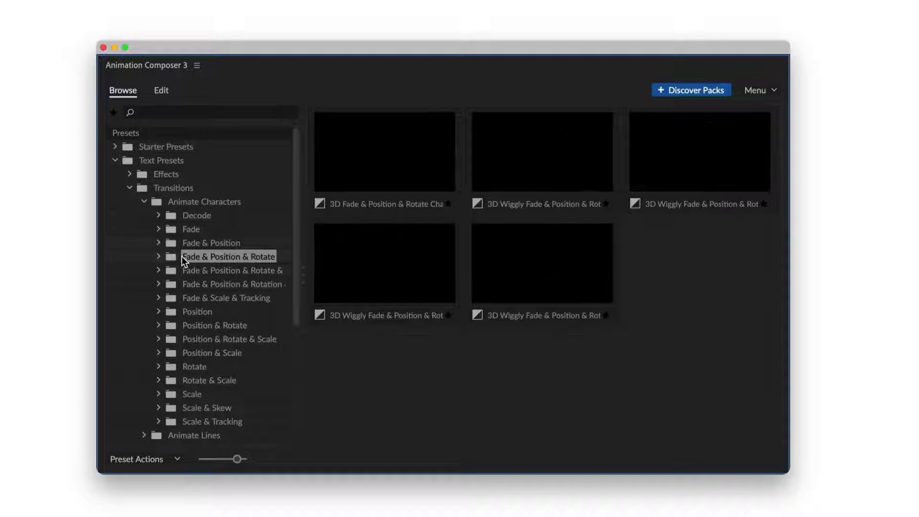
pyautogui.click(188, 285)
pyautogui.click(188, 297)
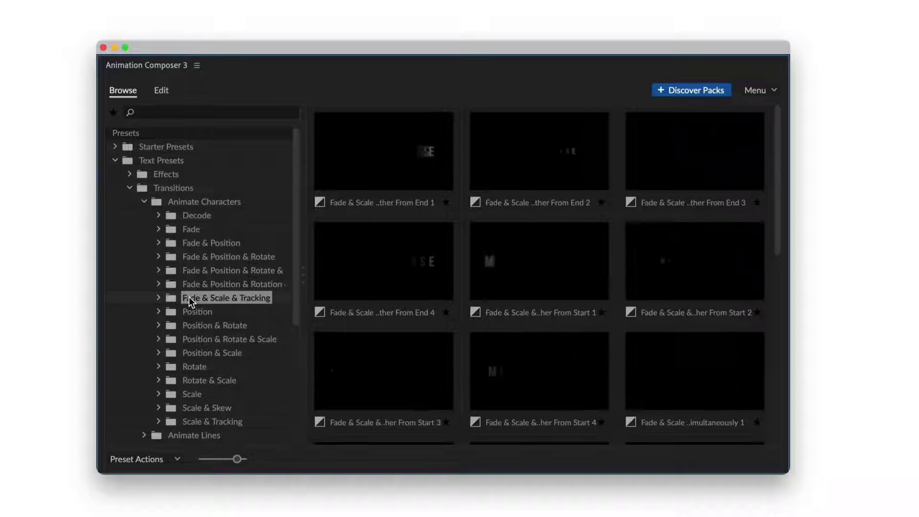
pyautogui.click(189, 312)
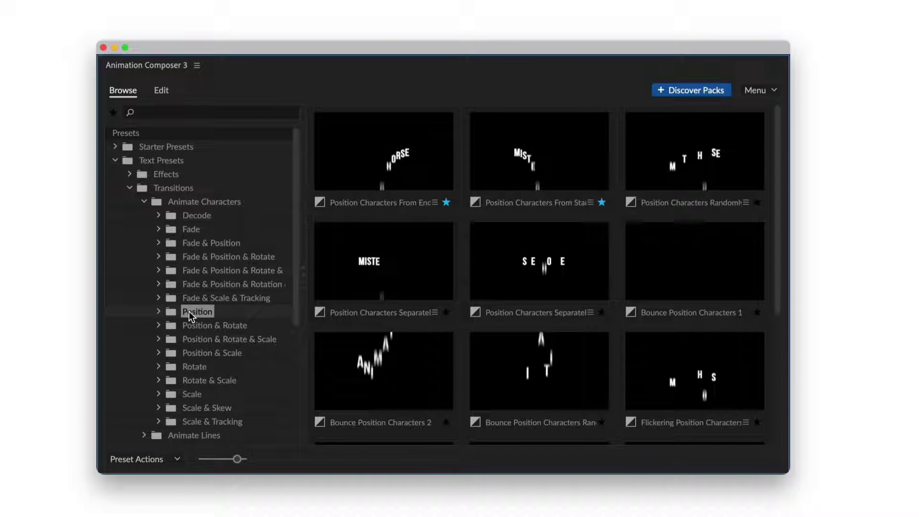
pyautogui.click(195, 326)
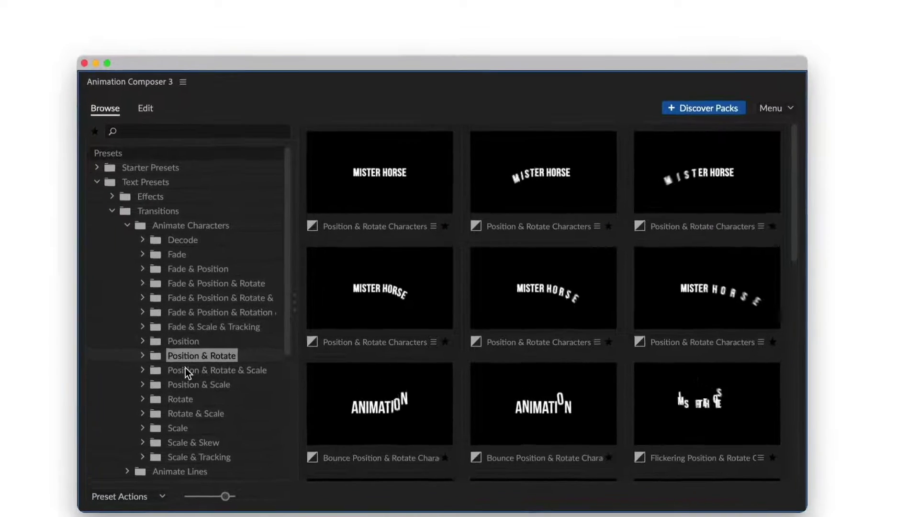
pyautogui.click(199, 340)
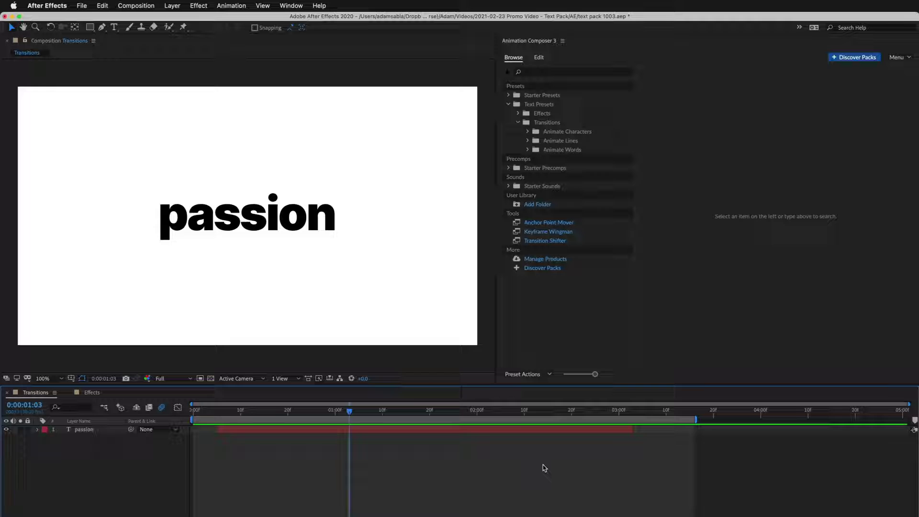
# Step: Select the passion layer and preview the Decode, Fade & Position and Fade & Position & Rotate presets
pyautogui.click(507, 430)
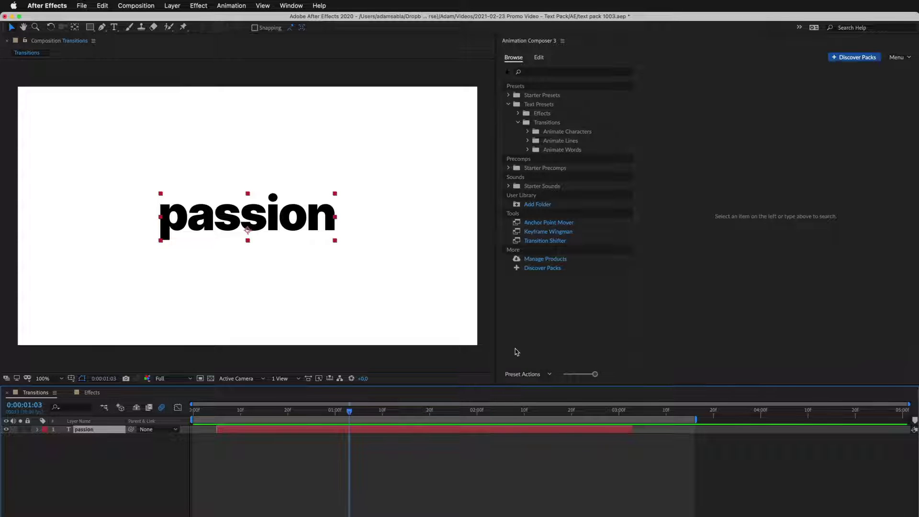
pyautogui.click(528, 132)
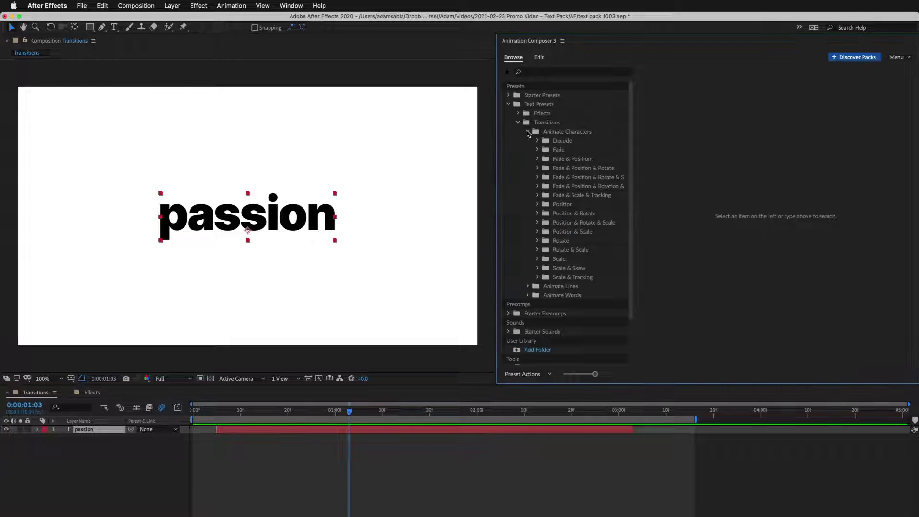
pyautogui.click(551, 141)
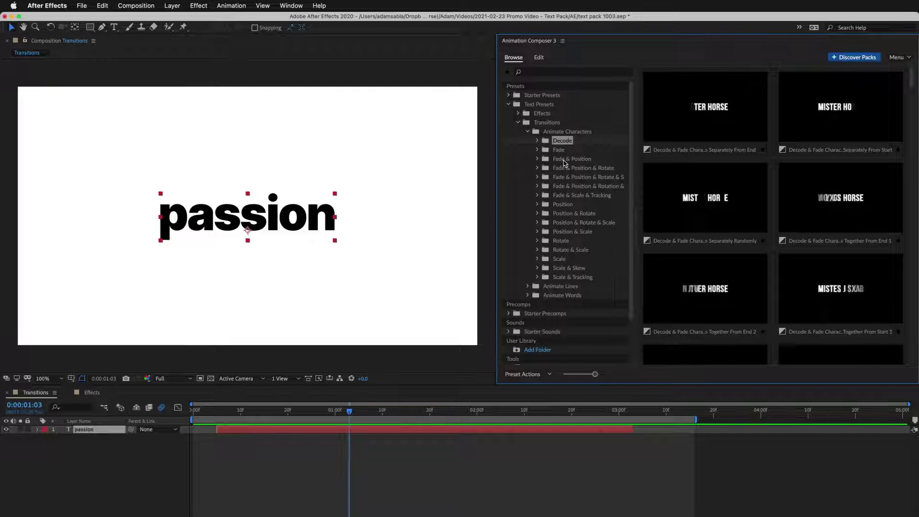
pyautogui.click(565, 160)
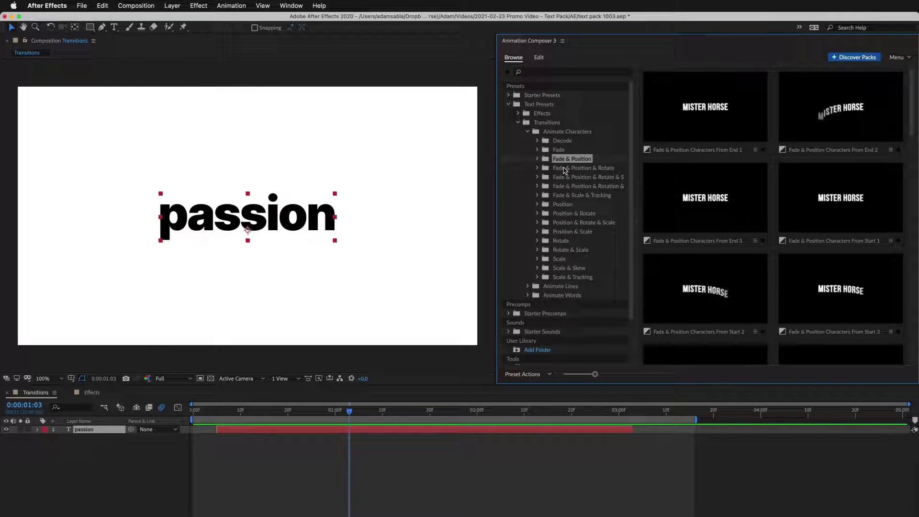
pyautogui.click(566, 168)
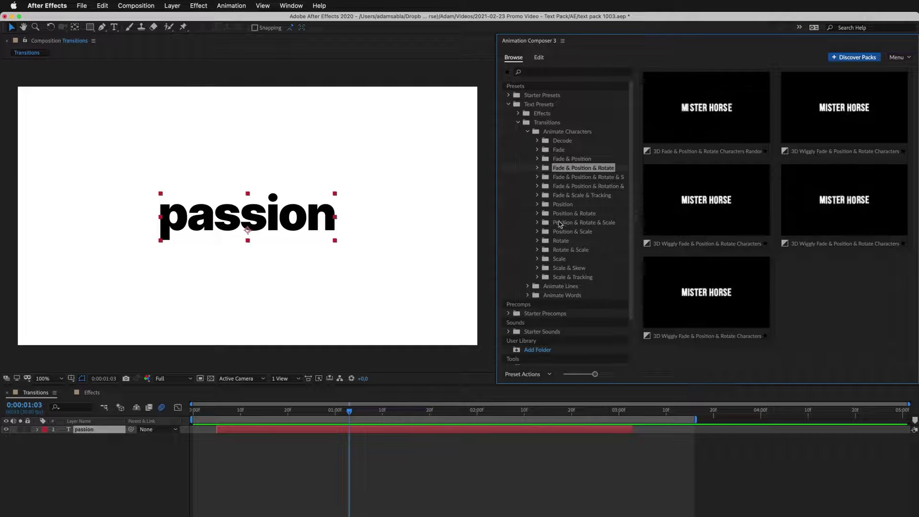
# Step: Browse the Position & Rotate & Scale subfolders and pick the first Overshoot preset
pyautogui.click(539, 223)
pyautogui.click(566, 233)
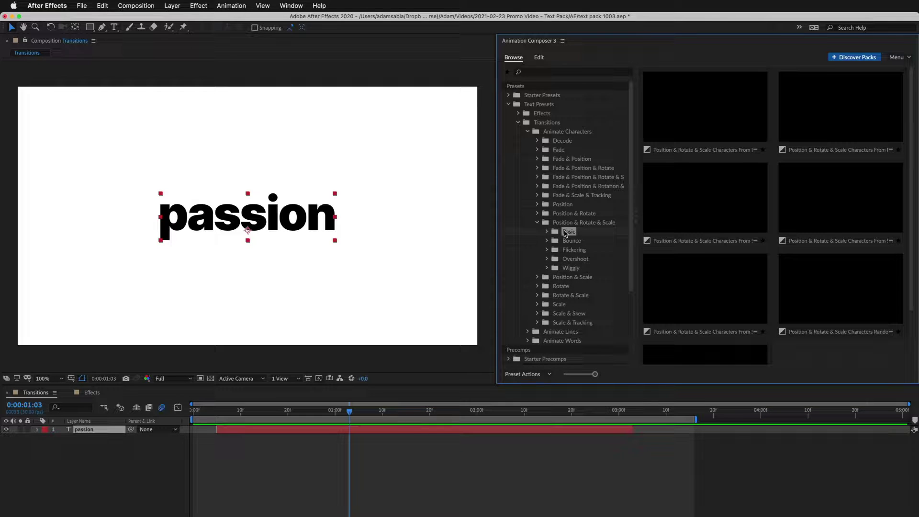
pyautogui.click(567, 243)
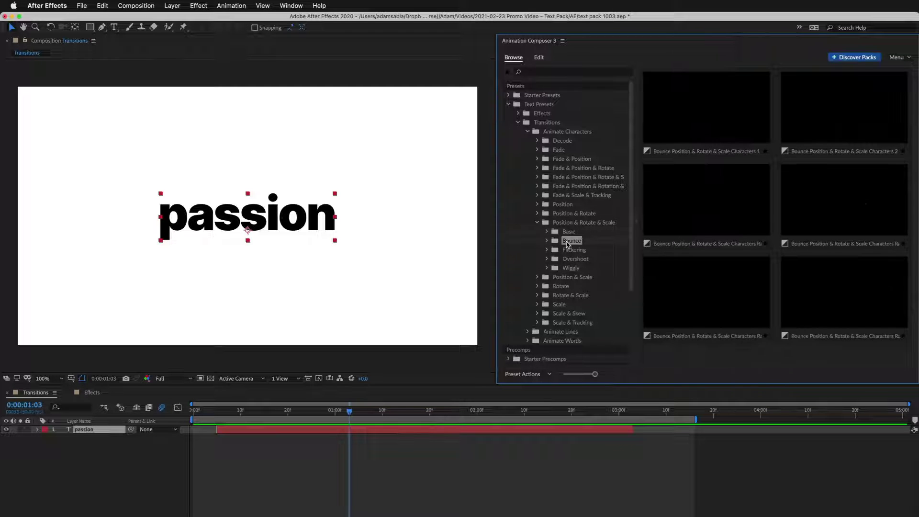
pyautogui.click(568, 251)
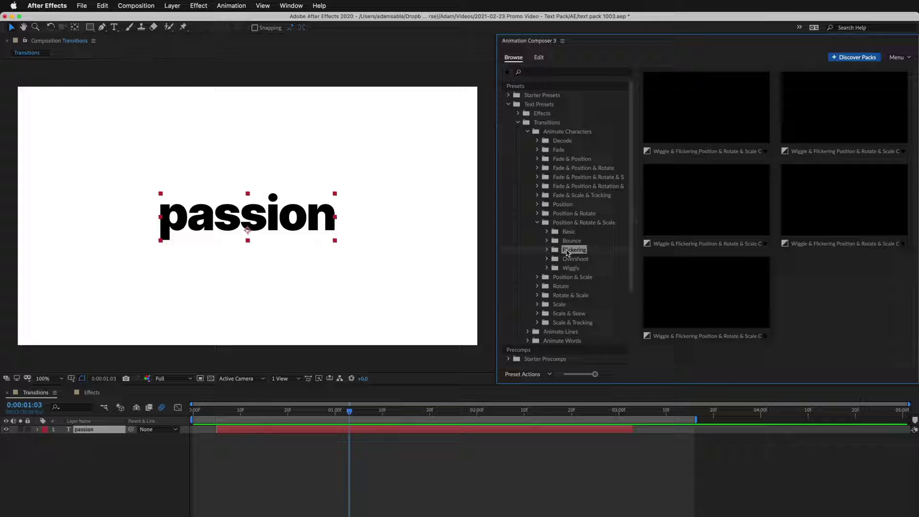
pyautogui.click(567, 260)
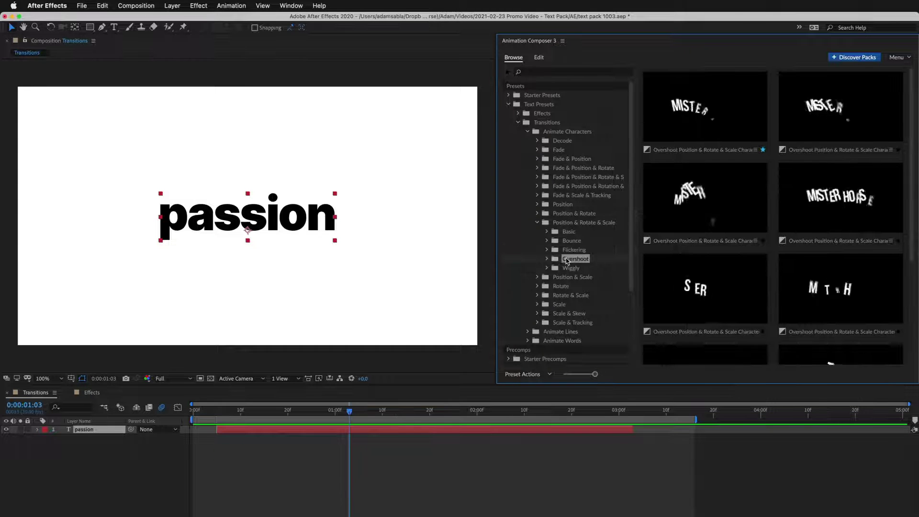
pyautogui.click(568, 269)
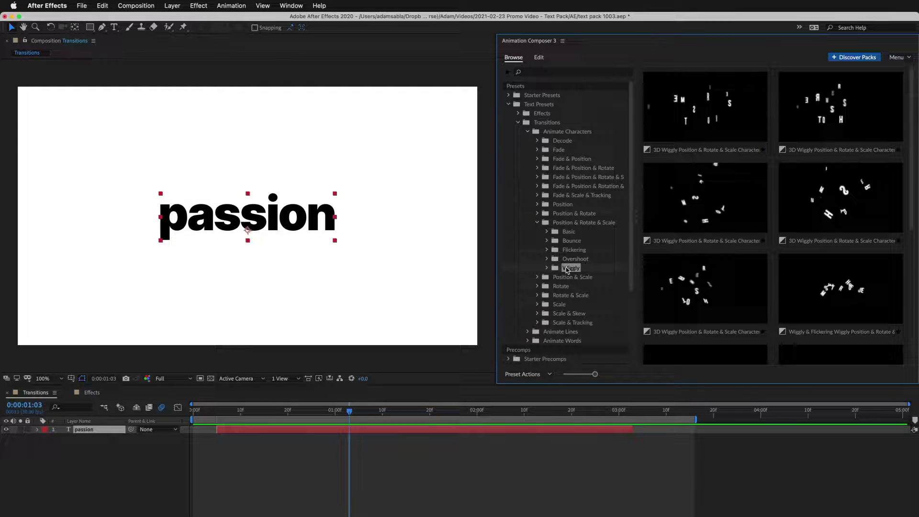
pyautogui.click(557, 261)
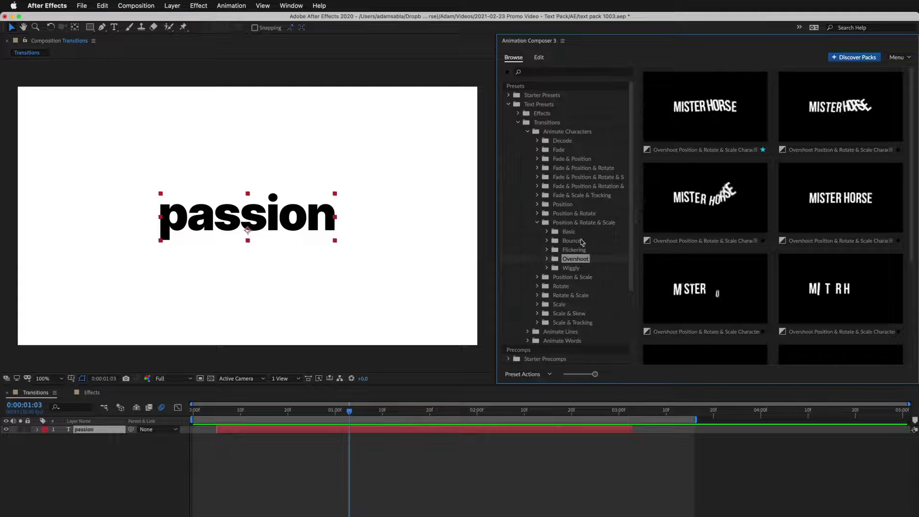
pyautogui.click(694, 120)
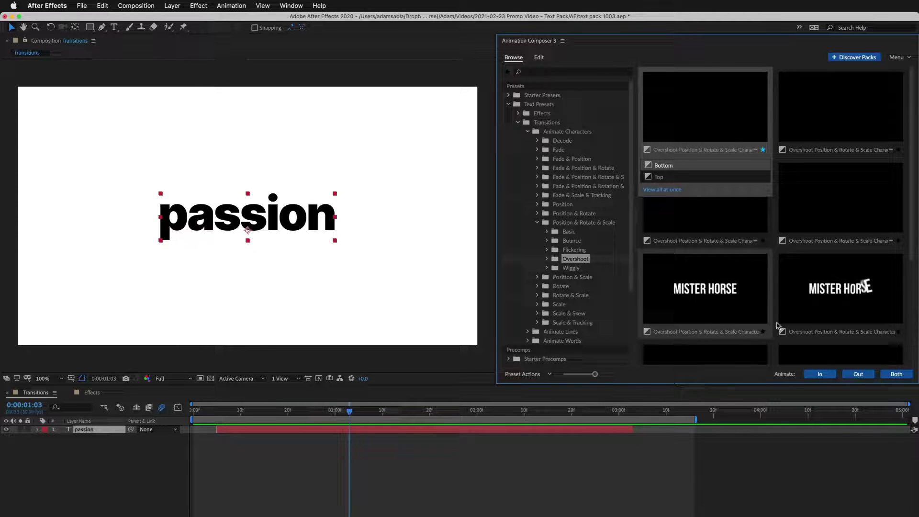
# Step: Apply the Overshoot preset as passion's In transition and preview it
pyautogui.click(828, 376)
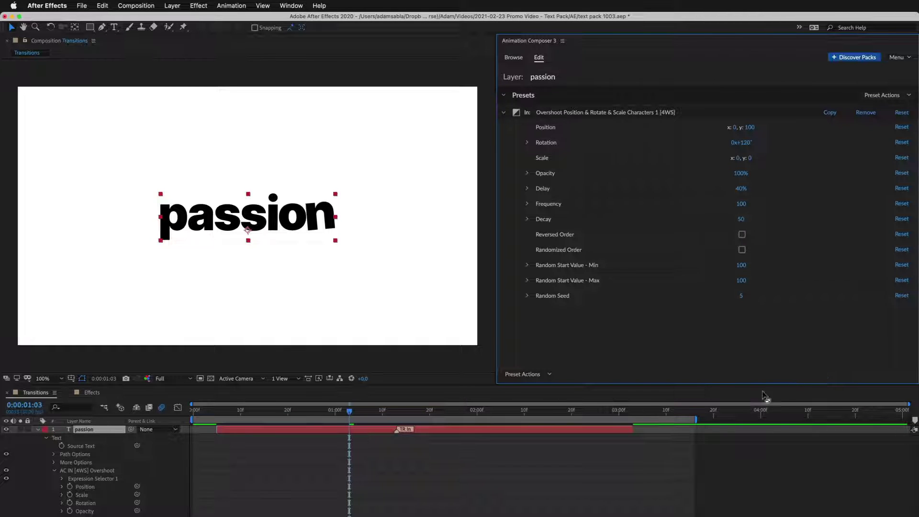
pyautogui.moveTo(413, 411); pyautogui.dragTo(433, 413)
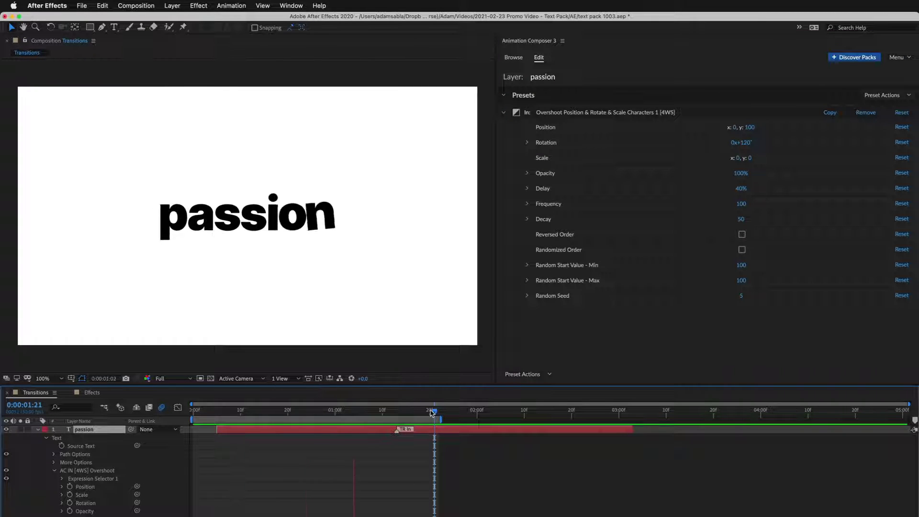
pyautogui.press('space')
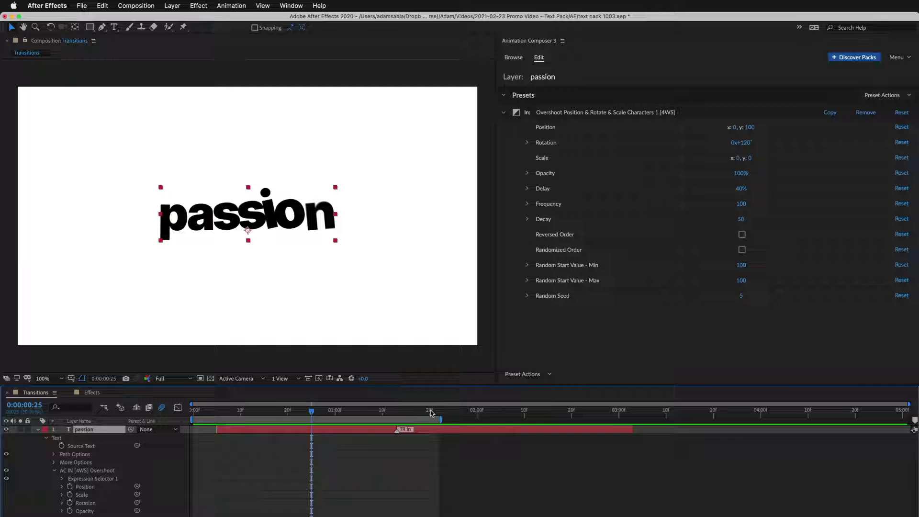
# Step: Add Position Characters From End as passion's Out transition and preview it over the work area
pyautogui.click(515, 58)
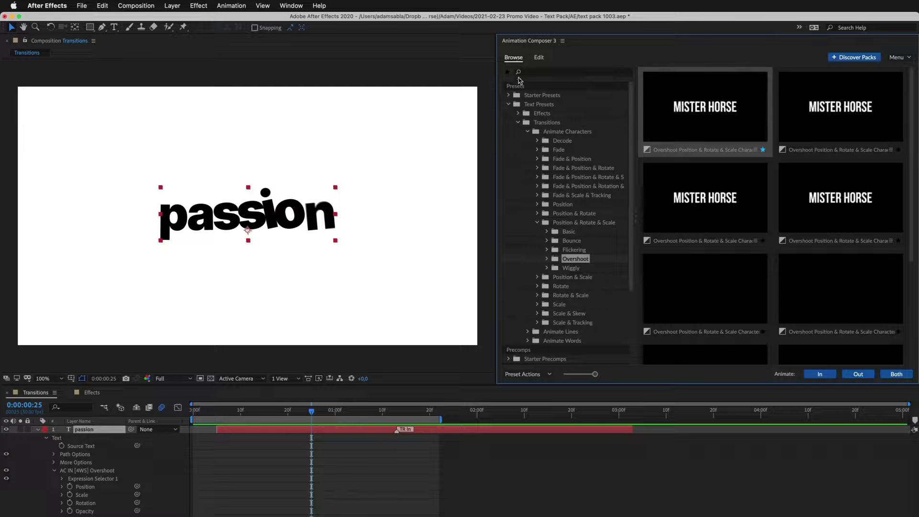
pyautogui.click(545, 206)
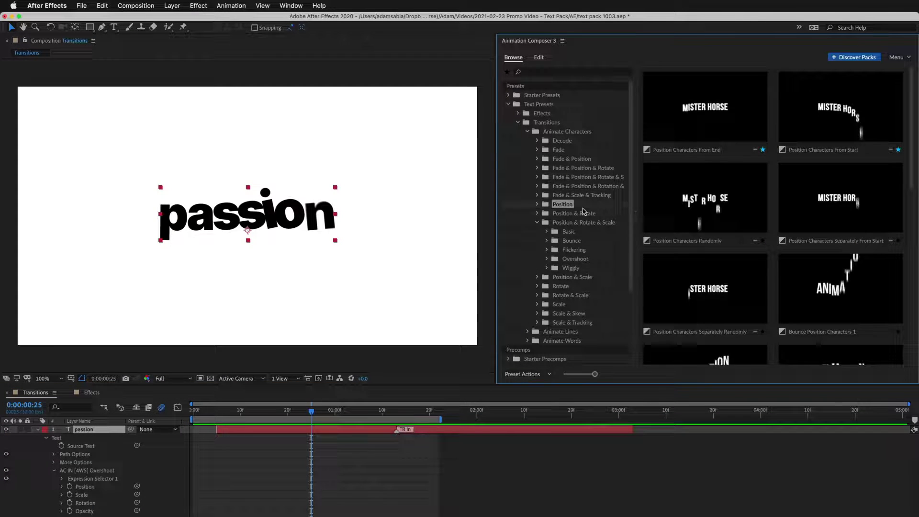
pyautogui.click(689, 127)
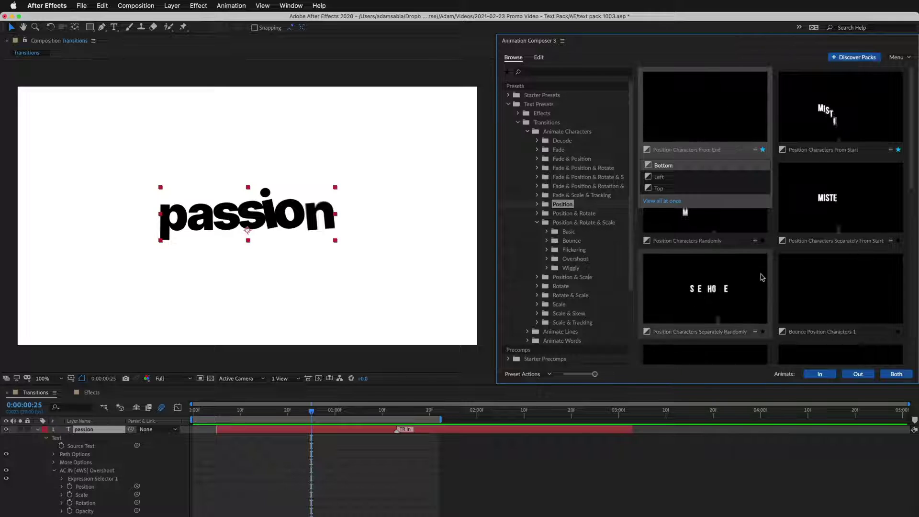
pyautogui.click(860, 375)
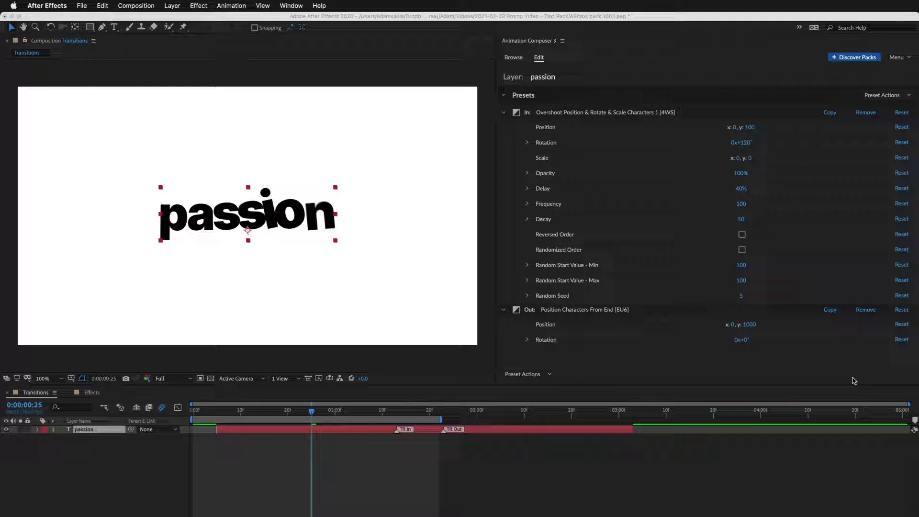
pyautogui.moveTo(411, 420); pyautogui.dragTo(643, 417)
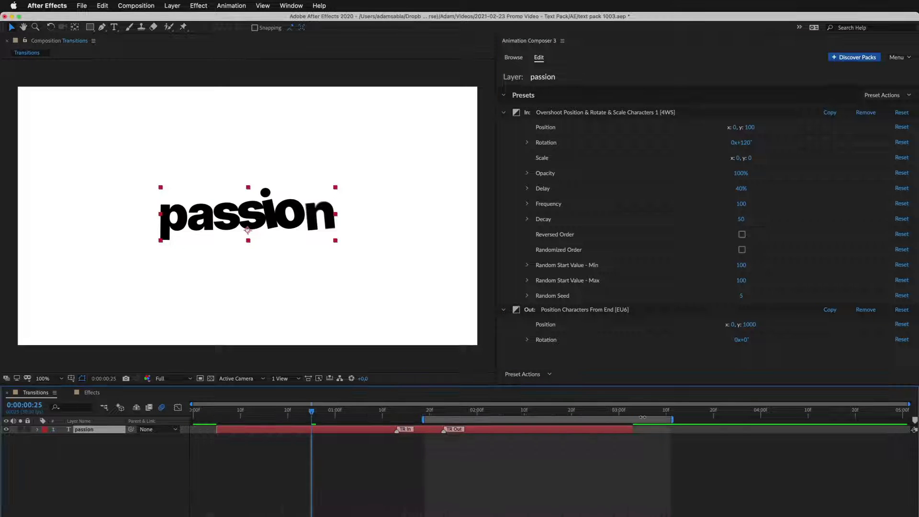
pyautogui.click(436, 412)
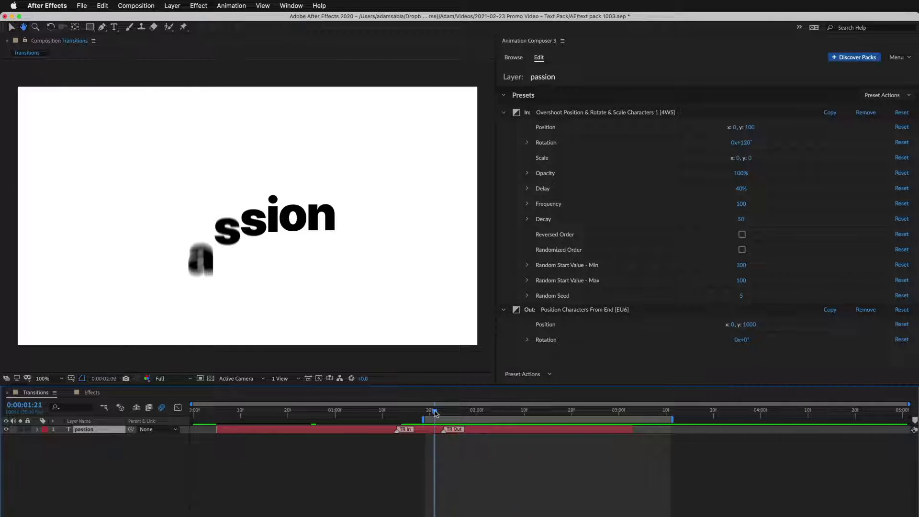
pyautogui.press('space')
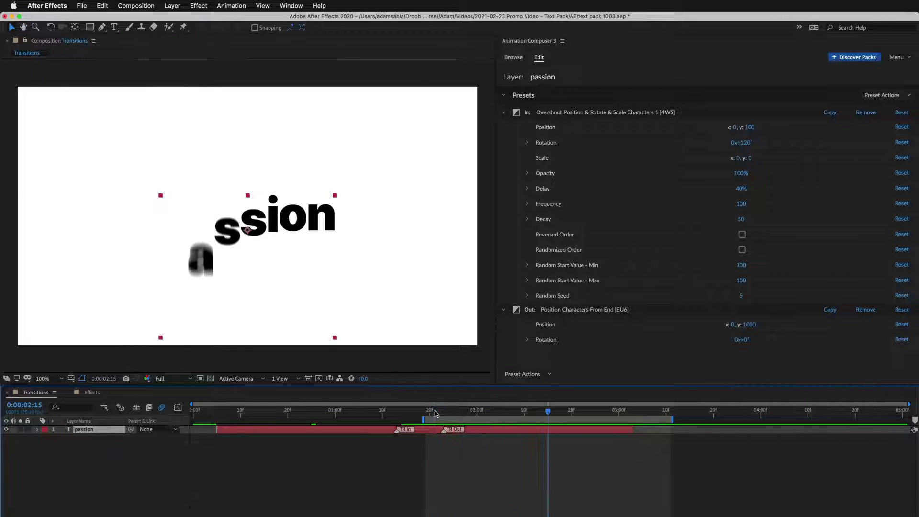
# Step: Swap passion's Out transition from Position Characters From End to From Start and play it back
pyautogui.click(864, 311)
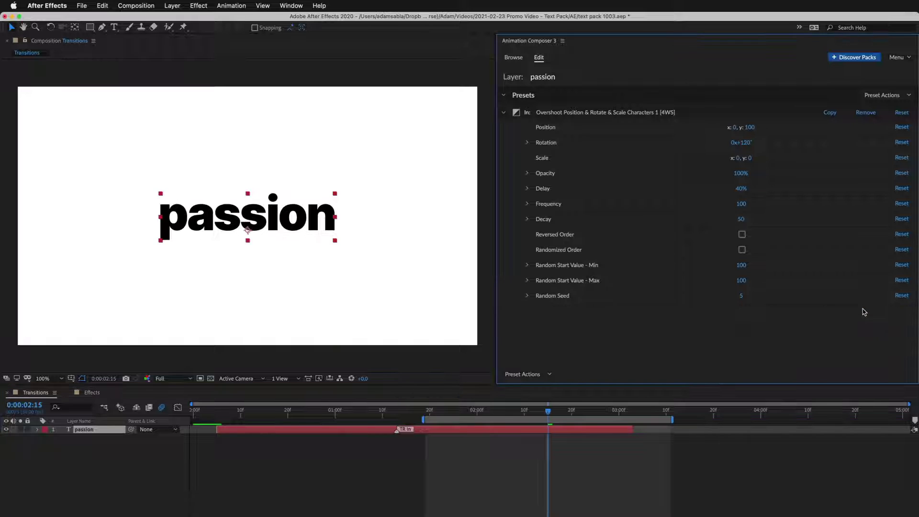
pyautogui.click(514, 58)
pyautogui.moveTo(816, 114)
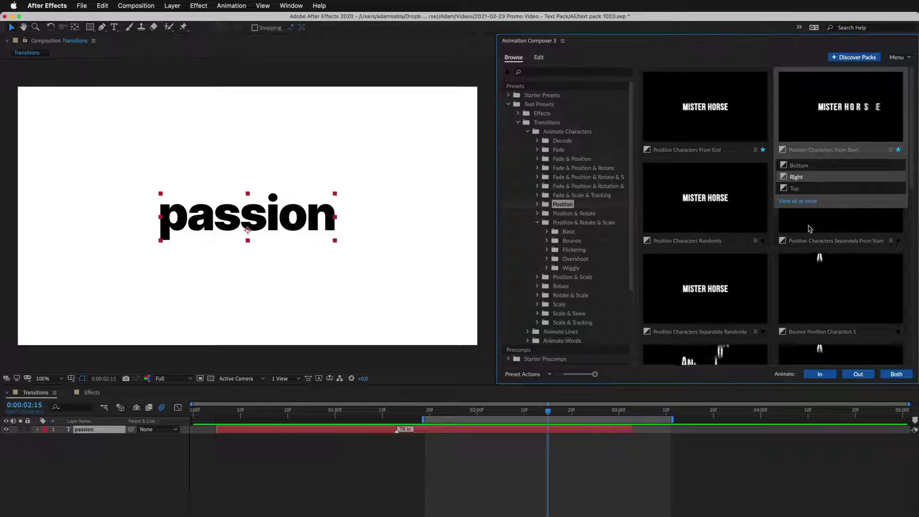
pyautogui.click(859, 375)
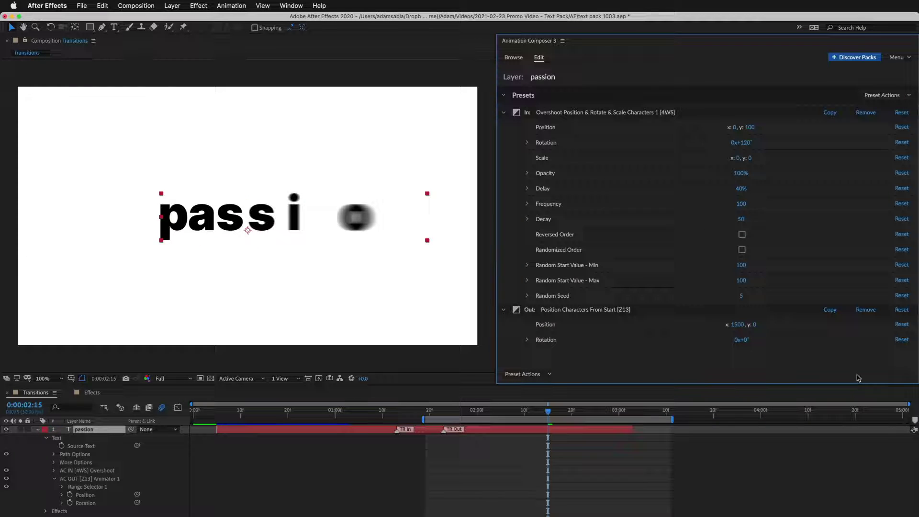
pyautogui.press('space')
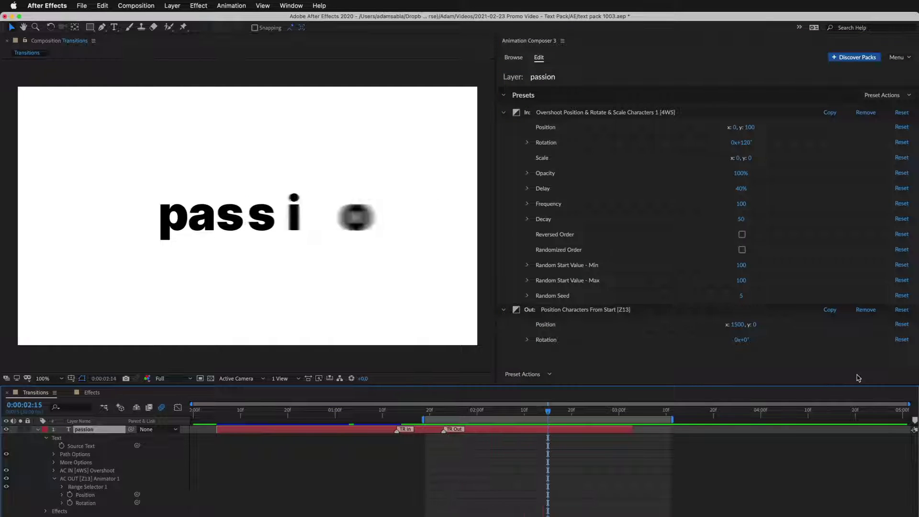
# Step: Preview the In transition, trying Reversed Order and Randomized Order on then off
pyautogui.moveTo(555, 422); pyautogui.dragTo(311, 426)
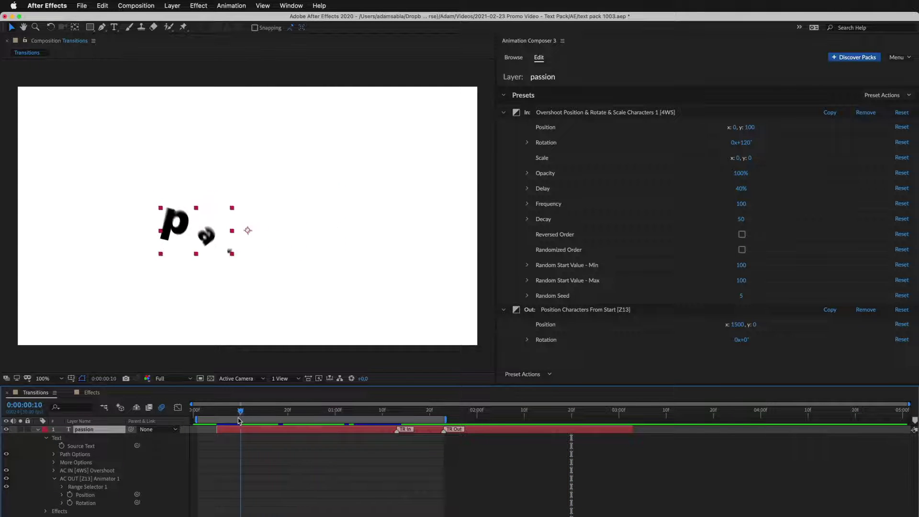
pyautogui.click(278, 415)
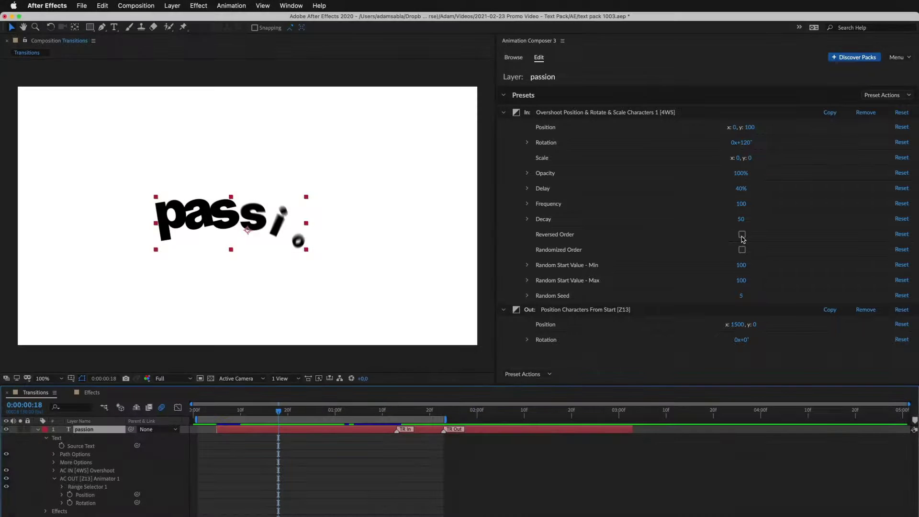
pyautogui.click(743, 234)
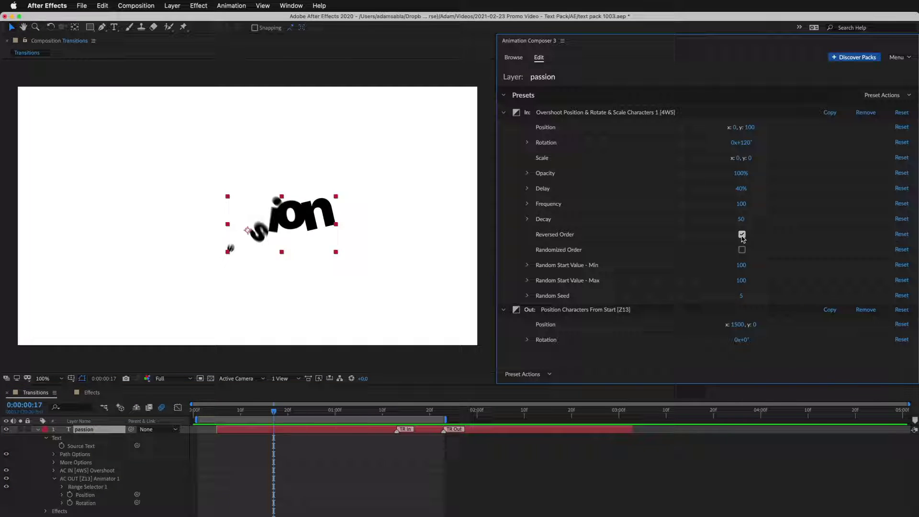
pyautogui.click(743, 236)
pyautogui.click(744, 250)
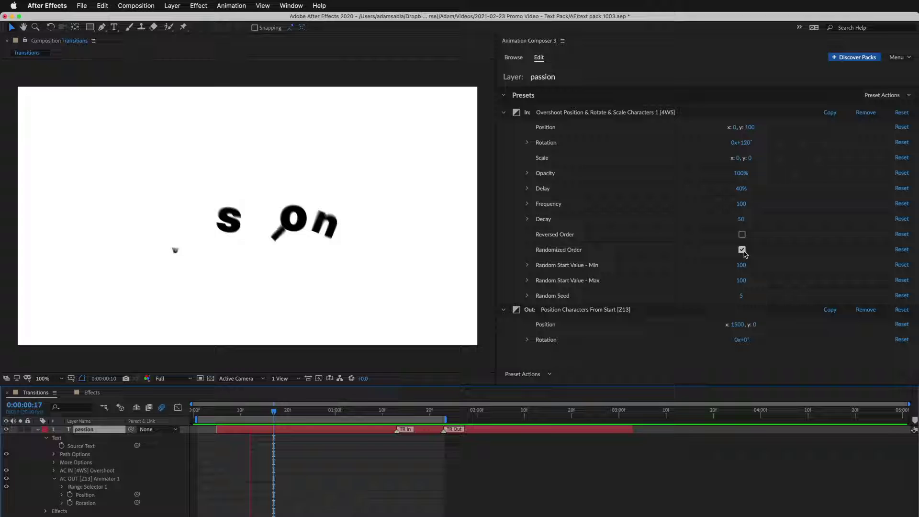
pyautogui.click(742, 250)
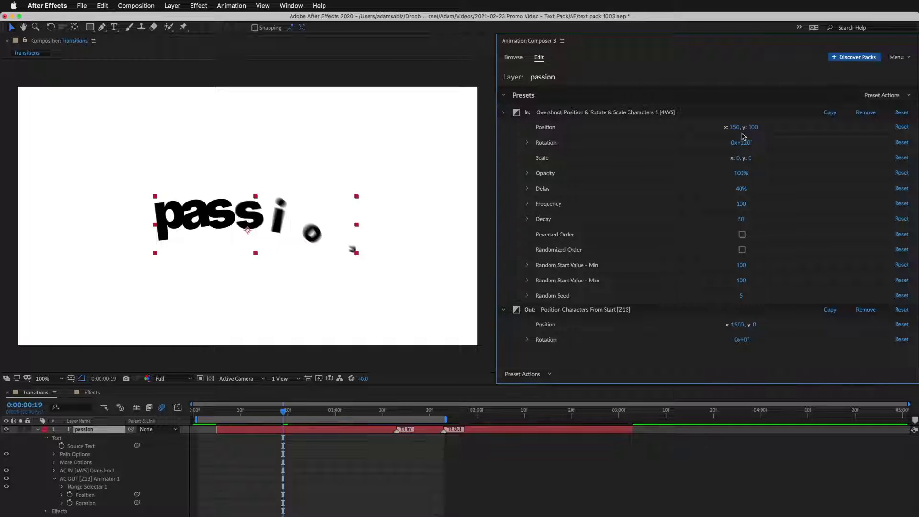
# Step: Adjust the In transition's rotation, reset it to defaults, and reveal it in the Browse tab
pyautogui.moveTo(742, 140); pyautogui.dragTo(630, 145)
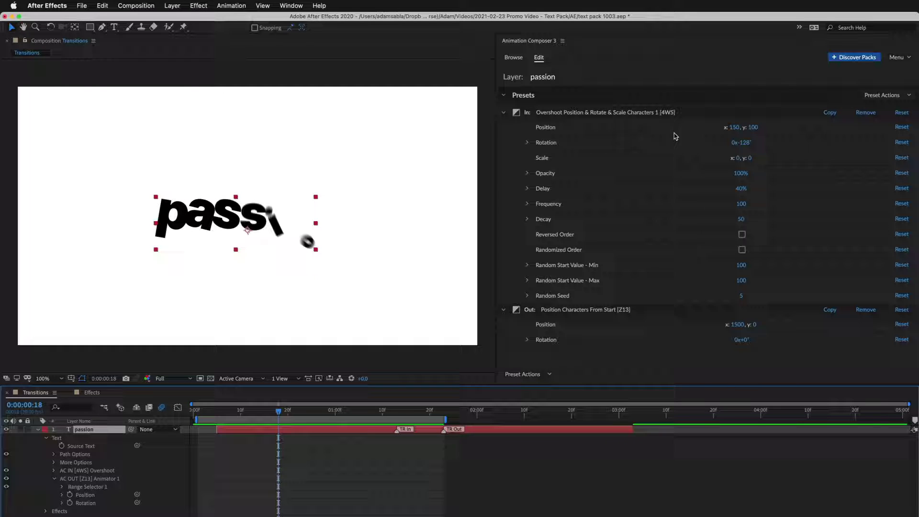
pyautogui.click(903, 113)
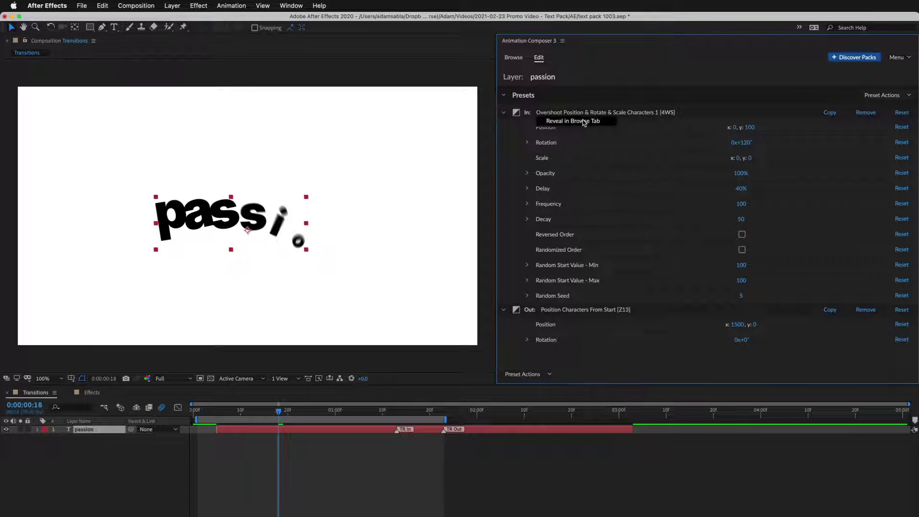
pyautogui.click(584, 122)
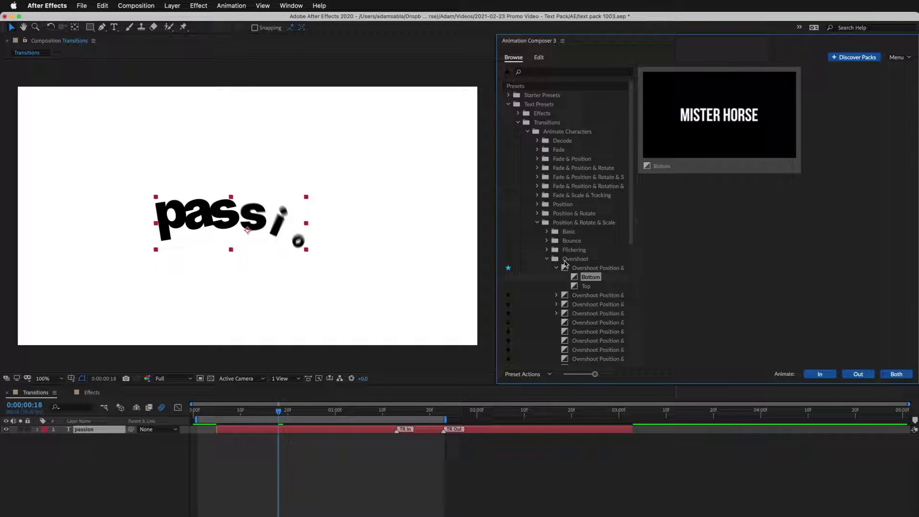
# Step: Switch to the Effects composition and open the Effects presets, previewing Decode and Position & Rotate
pyautogui.click(93, 394)
pyautogui.click(518, 123)
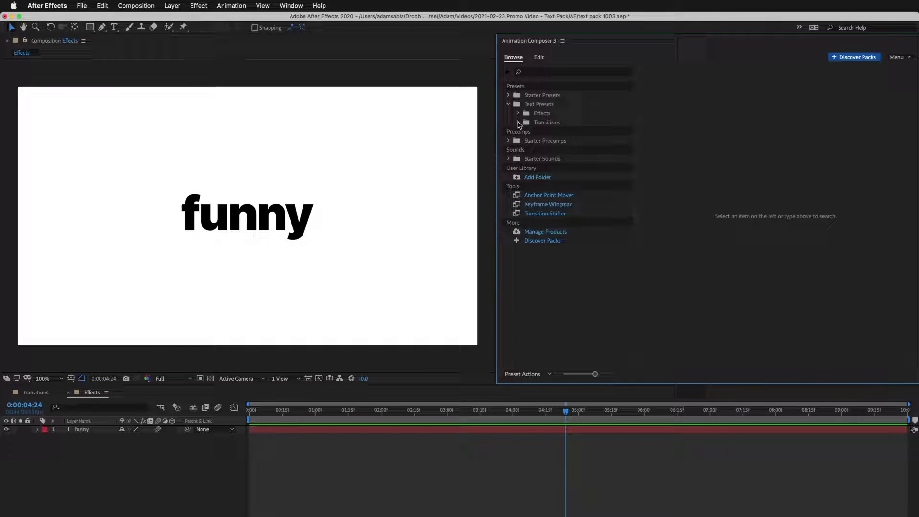
pyautogui.click(518, 114)
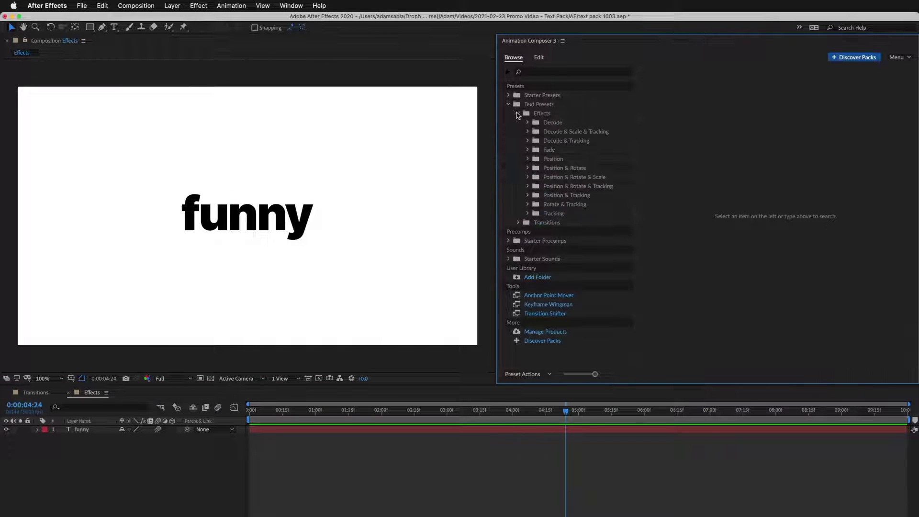
pyautogui.click(553, 124)
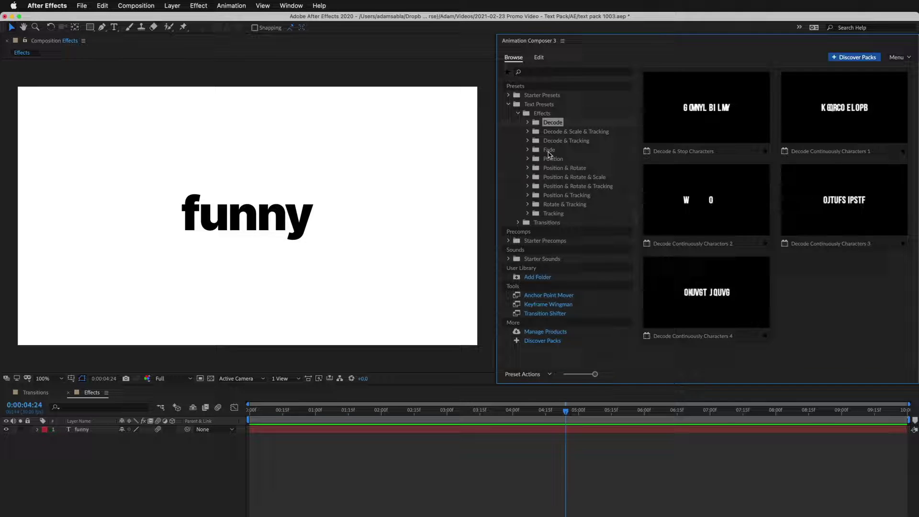
pyautogui.click(558, 169)
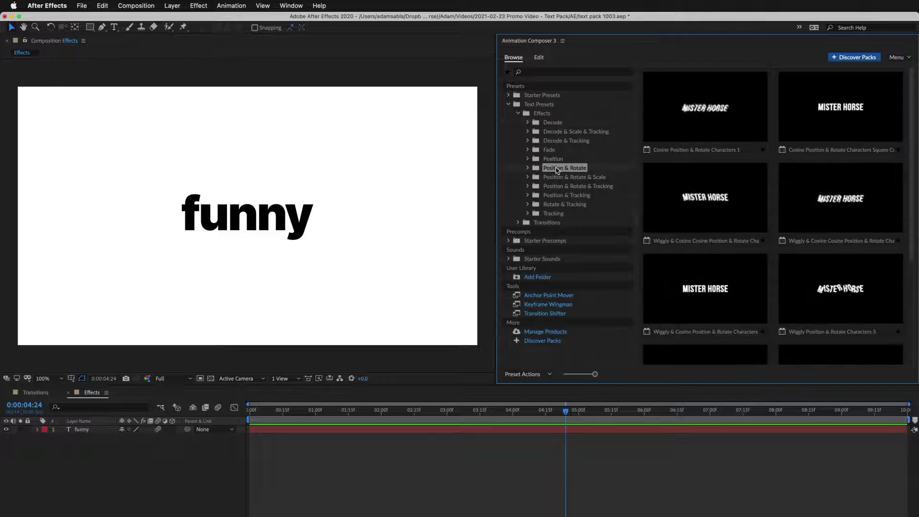
# Step: Compare the Wiggly presets across Rotate & Scale, Rotate & Tracking and Position & Tracking folders
pyautogui.click(529, 178)
pyautogui.click(559, 196)
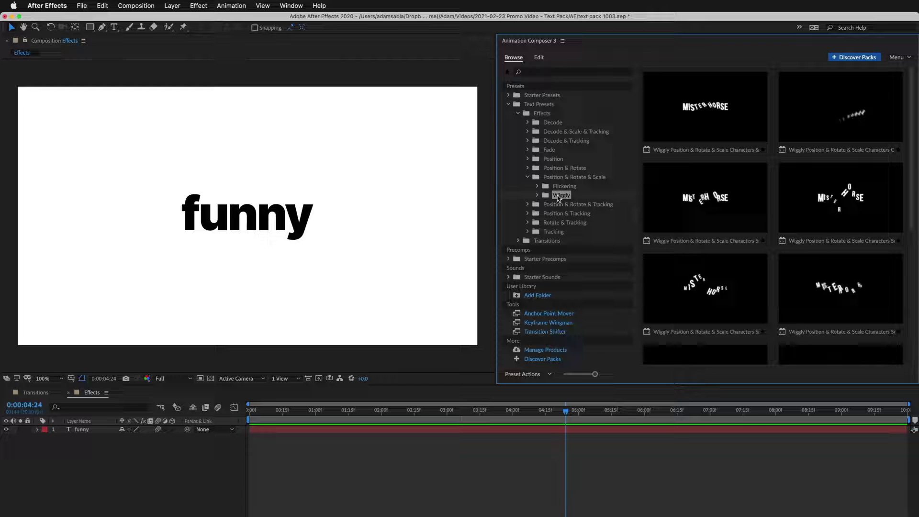
pyautogui.click(528, 205)
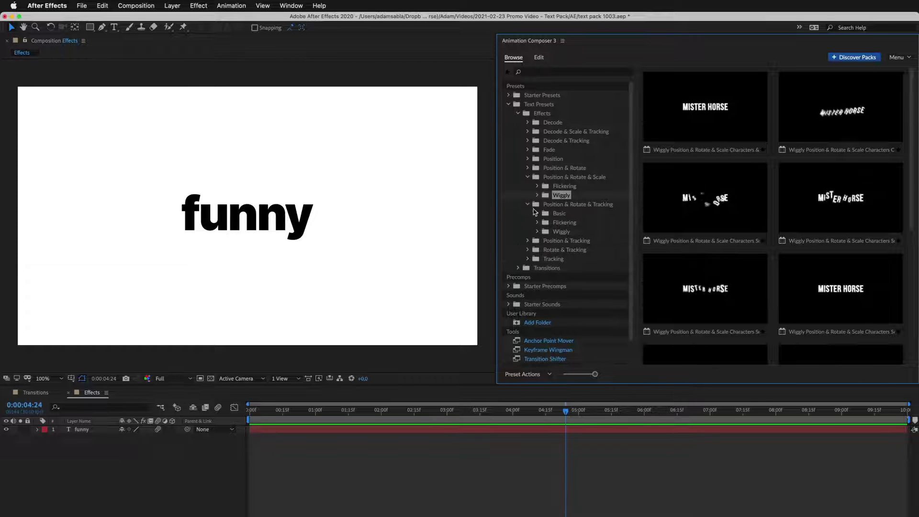
pyautogui.click(558, 232)
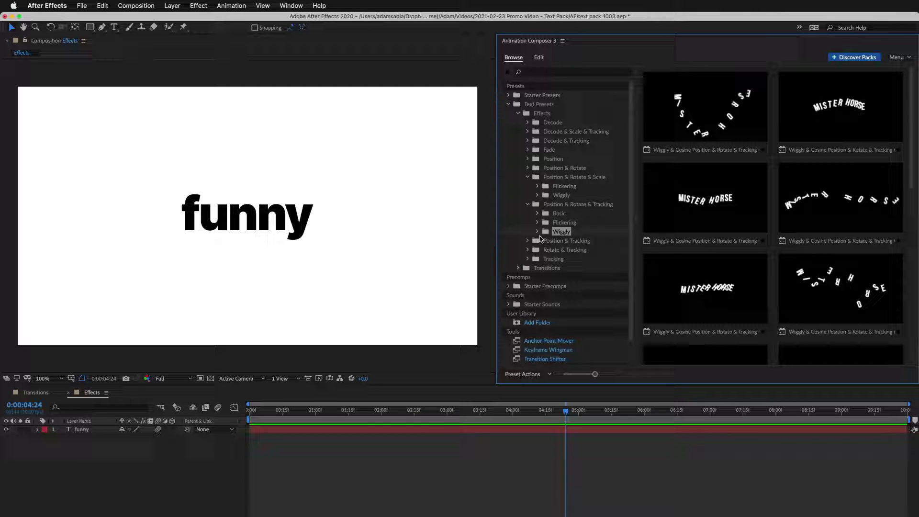
pyautogui.click(529, 241)
pyautogui.click(558, 250)
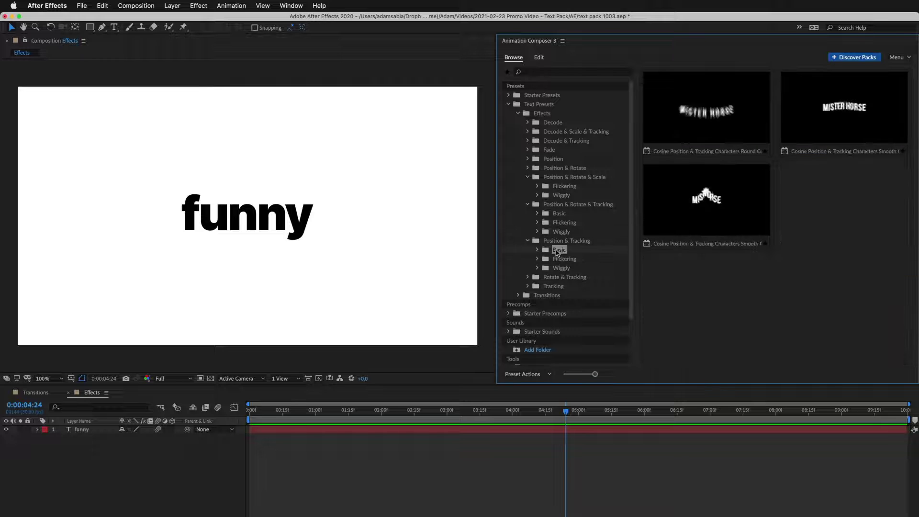
pyautogui.click(560, 268)
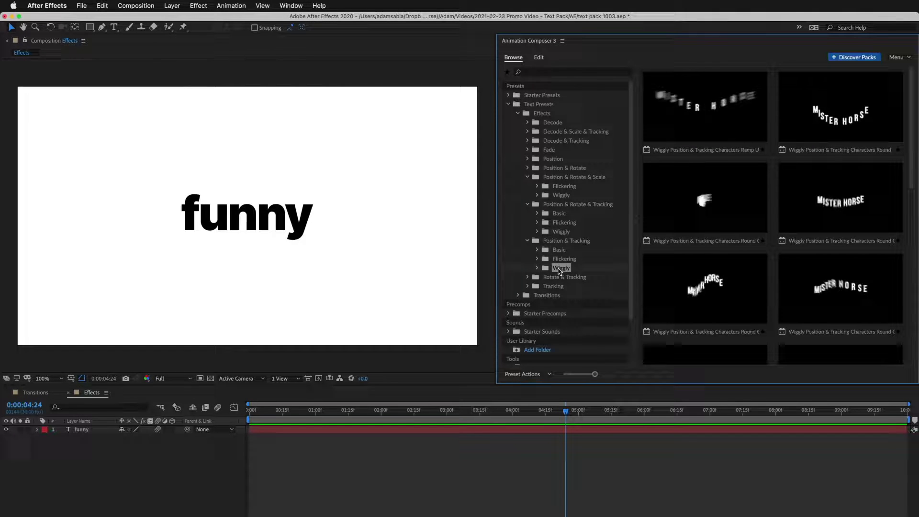
pyautogui.click(560, 196)
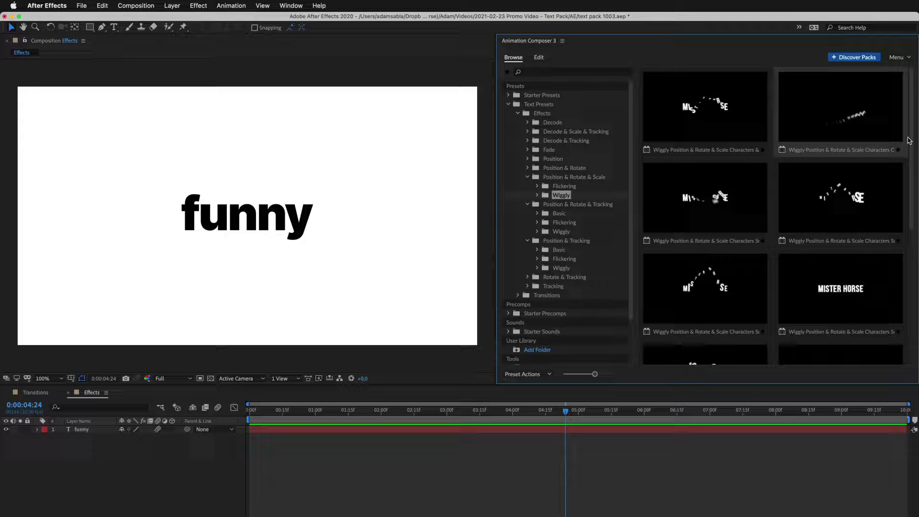
pyautogui.scroll(-5, 907, 218)
pyautogui.scroll(-3, 907, 218)
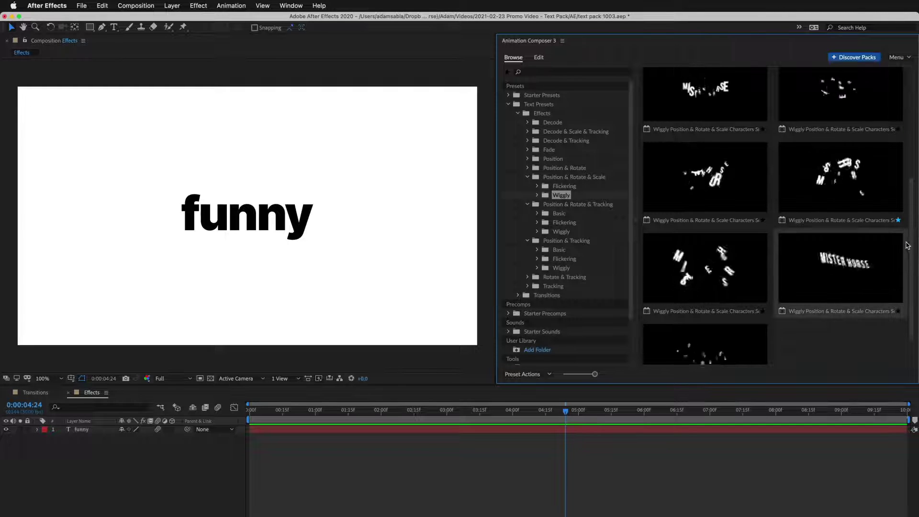
# Step: Apply Wiggly Position & Rotate & Scale Characters Square 3 to the funny layer and scrub through it
pyautogui.click(682, 430)
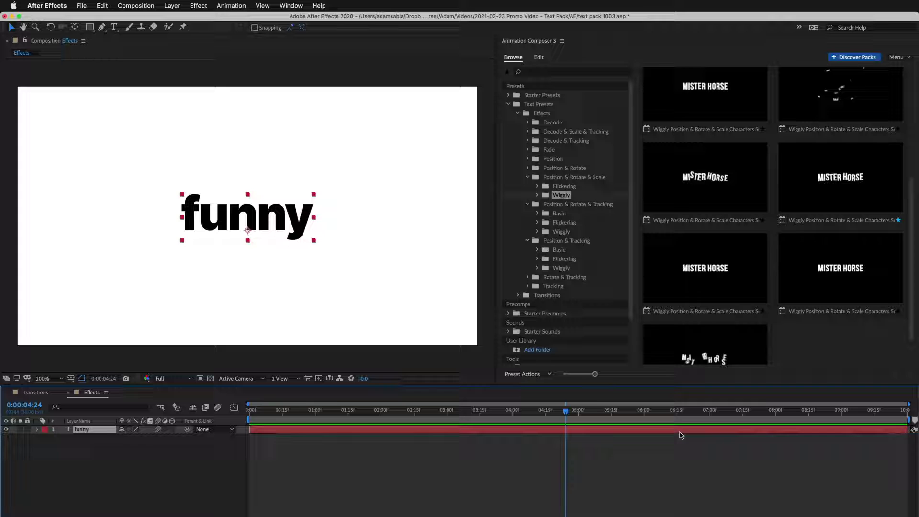
pyautogui.click(826, 186)
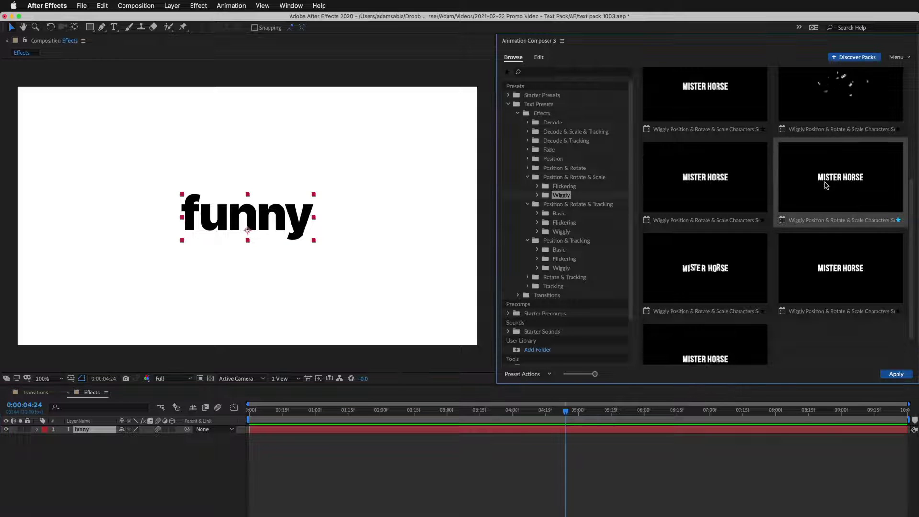
pyautogui.click(897, 375)
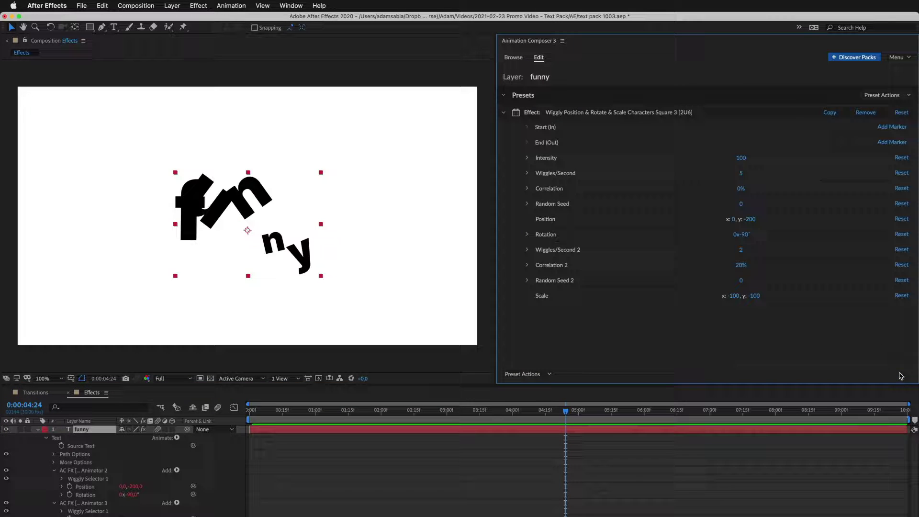
pyautogui.moveTo(701, 407); pyautogui.dragTo(590, 419)
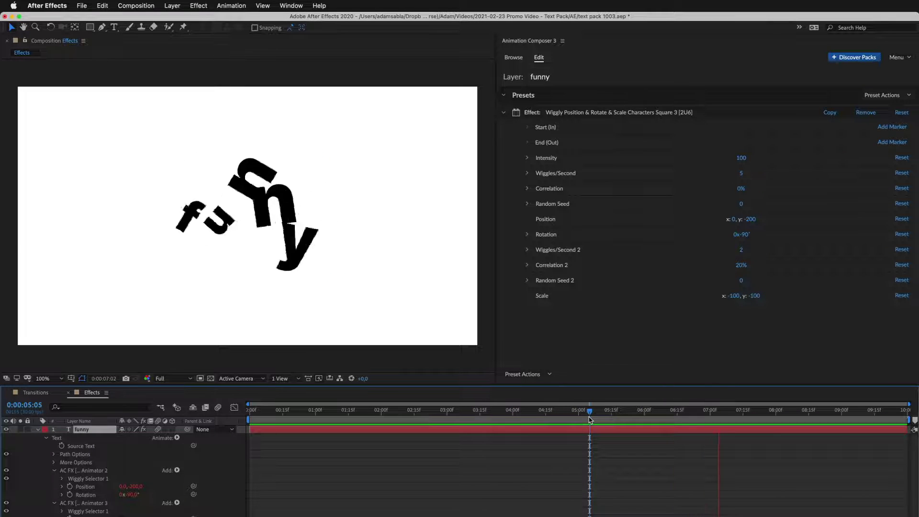
# Step: Preview the wiggle and set Wiggles/Second to 1
pyautogui.press('space')
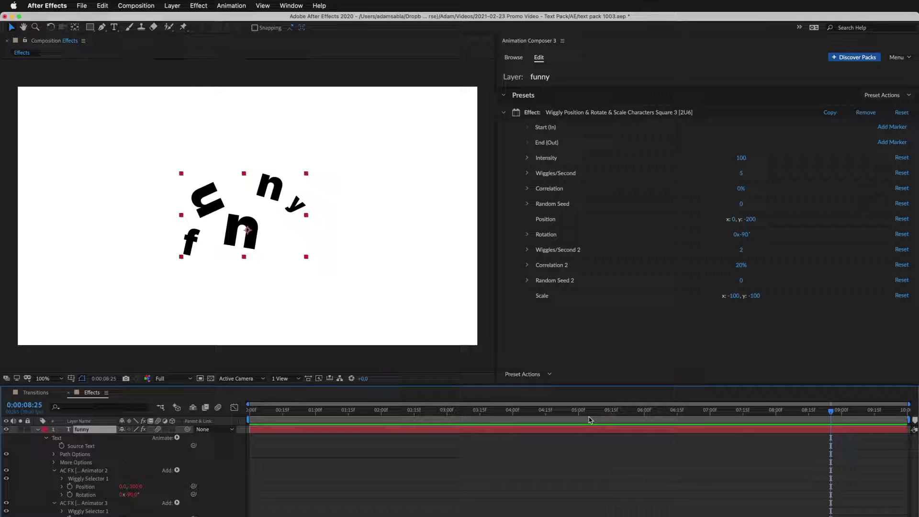
pyautogui.press('space')
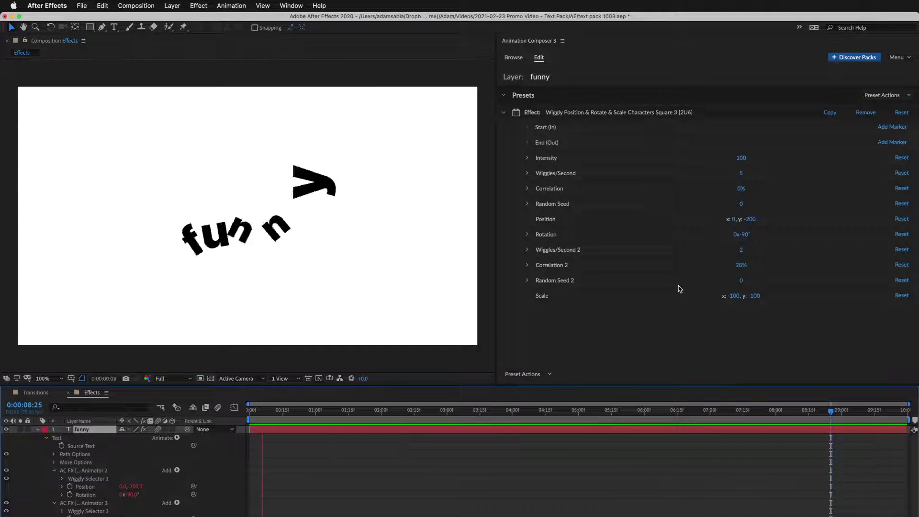
pyautogui.click(740, 174)
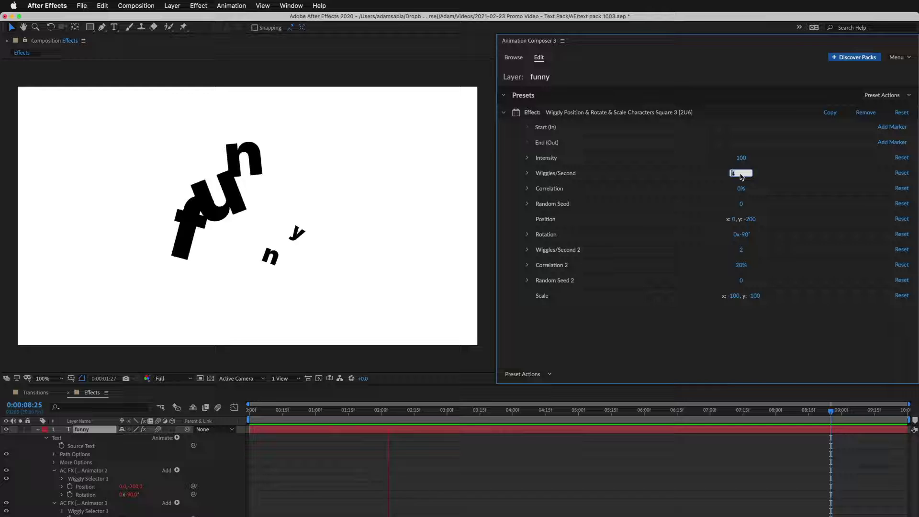
pyautogui.write('3')
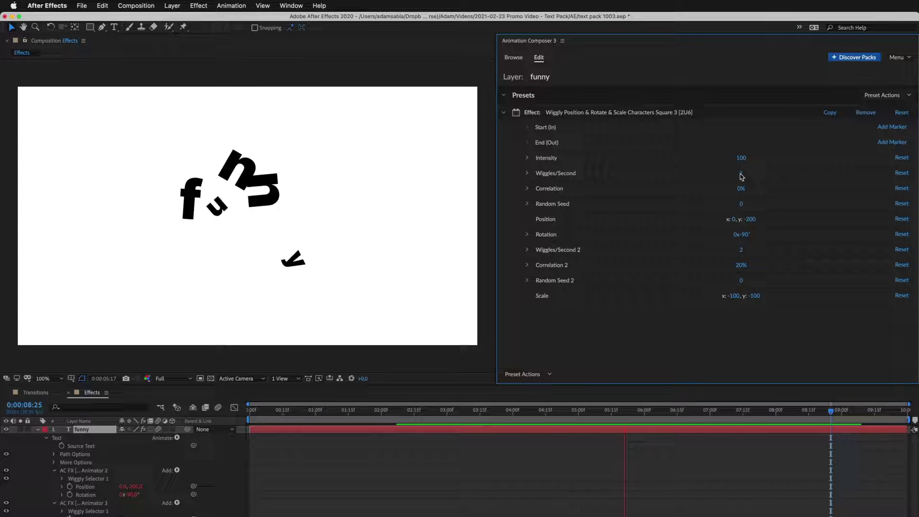
pyautogui.press('space')
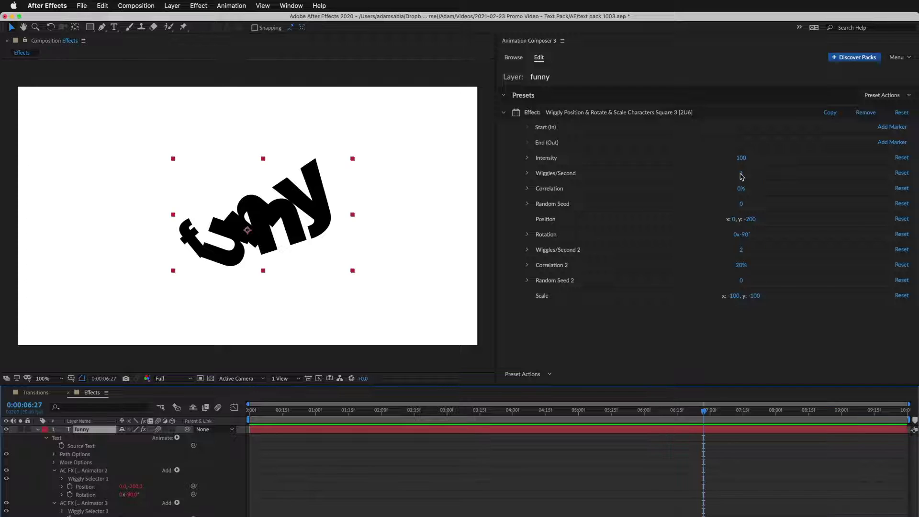
# Step: Set Position x to -300 and Rotation to -230°, then preview from about 2 seconds
pyautogui.click(734, 221)
pyautogui.write('-3')
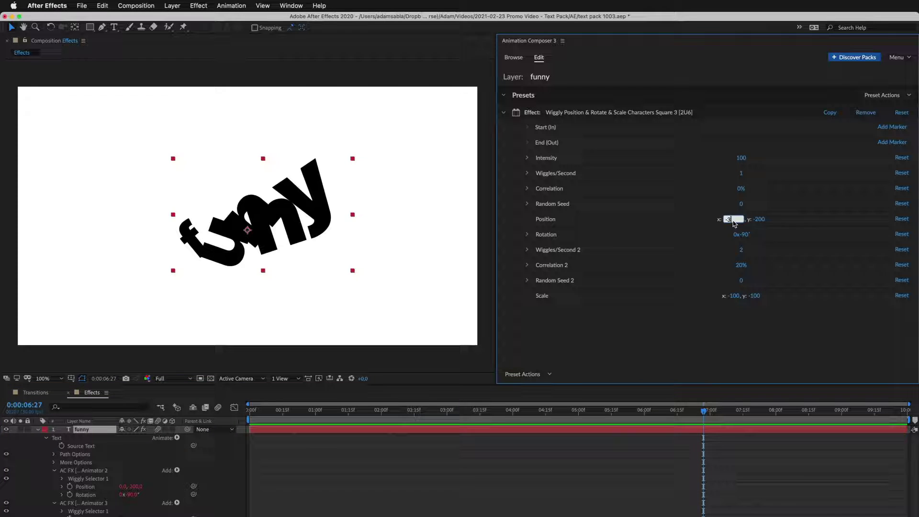
pyautogui.write('00')
pyautogui.press('Return')
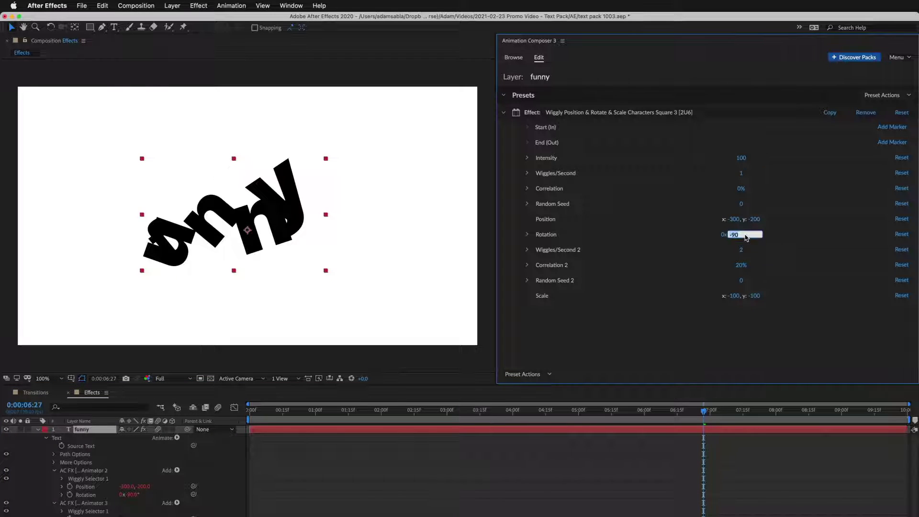
pyautogui.press('Return')
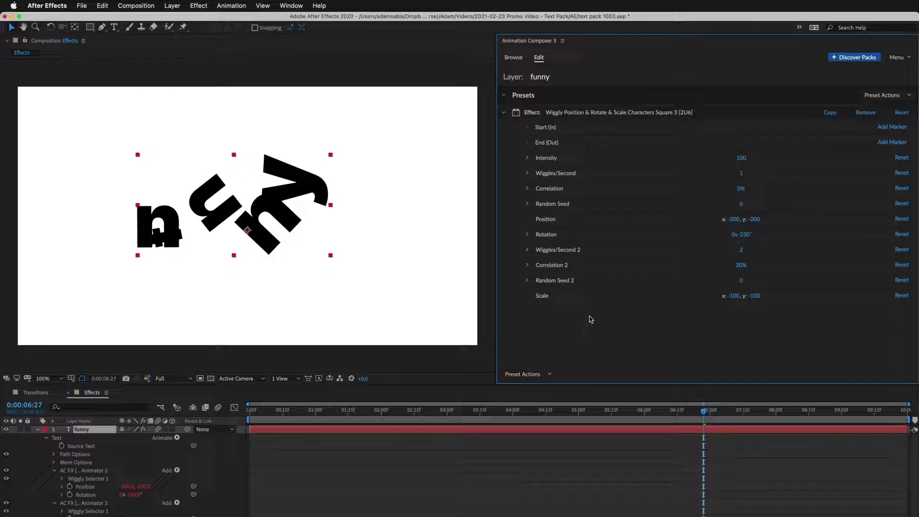
pyautogui.click(387, 412)
pyautogui.press('space')
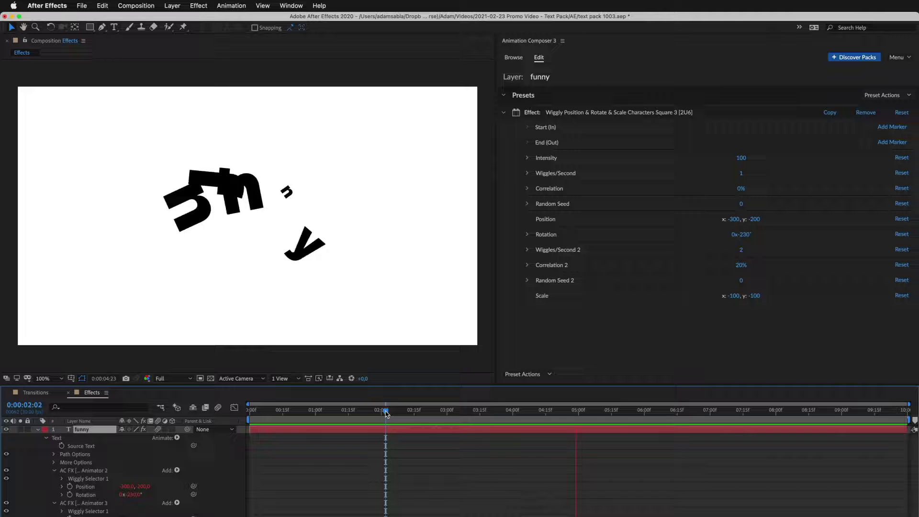
pyautogui.press('space')
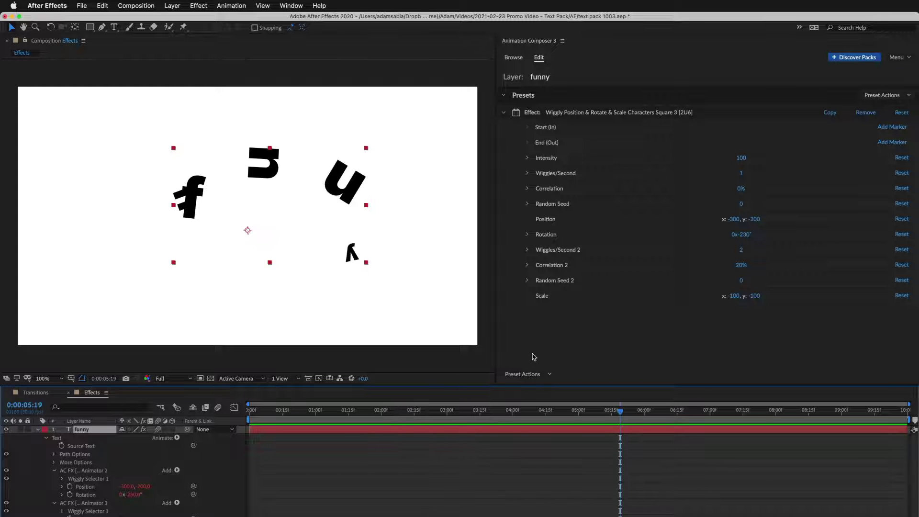
# Step: Reset the wiggle to defaults with Intensity 5, preview it, and move time to 03:12
pyautogui.click(902, 113)
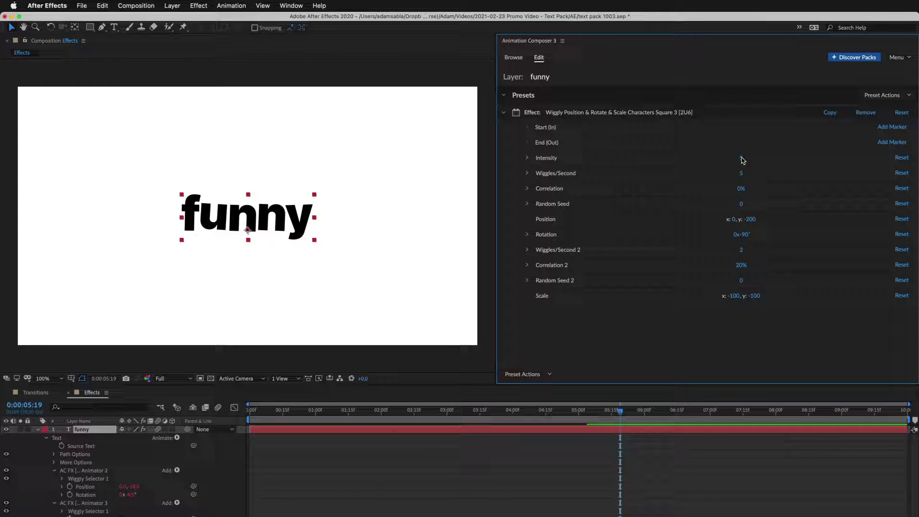
pyautogui.press('space')
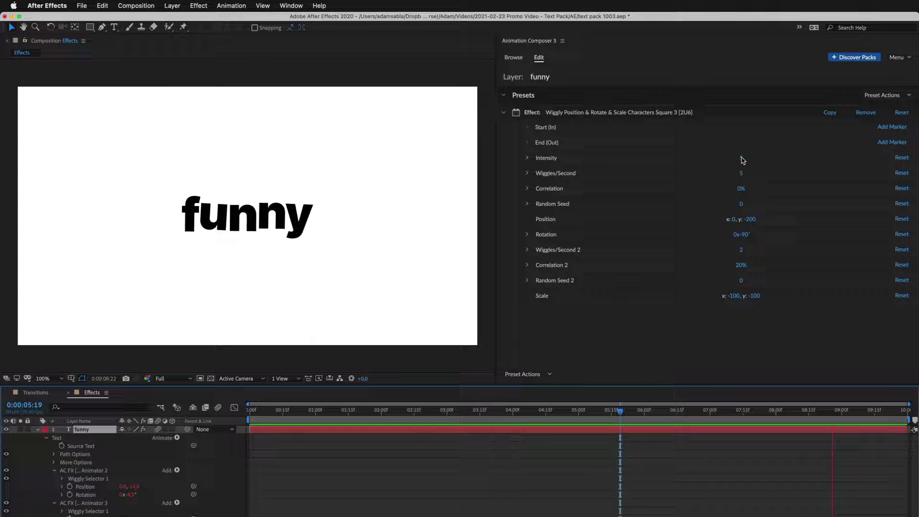
pyautogui.click(474, 412)
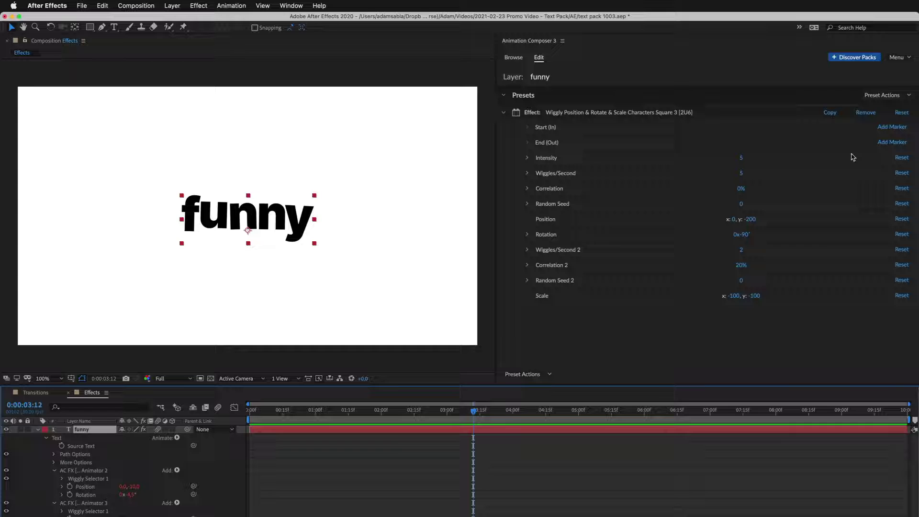
# Step: Add a Start (In) marker at 0:00:03:12 and lengthen its ramp-in to 0:00:01:17, previewing to 6:10
pyautogui.click(884, 129)
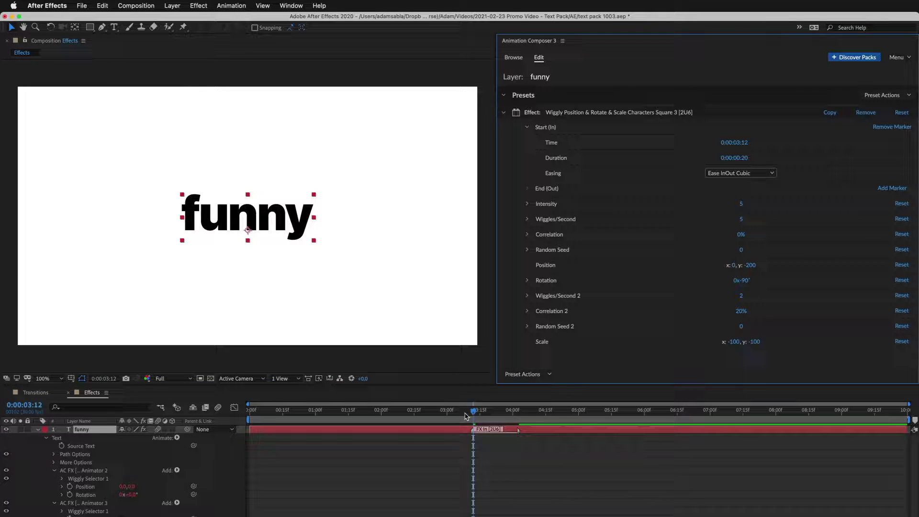
pyautogui.moveTo(465, 416); pyautogui.dragTo(425, 423)
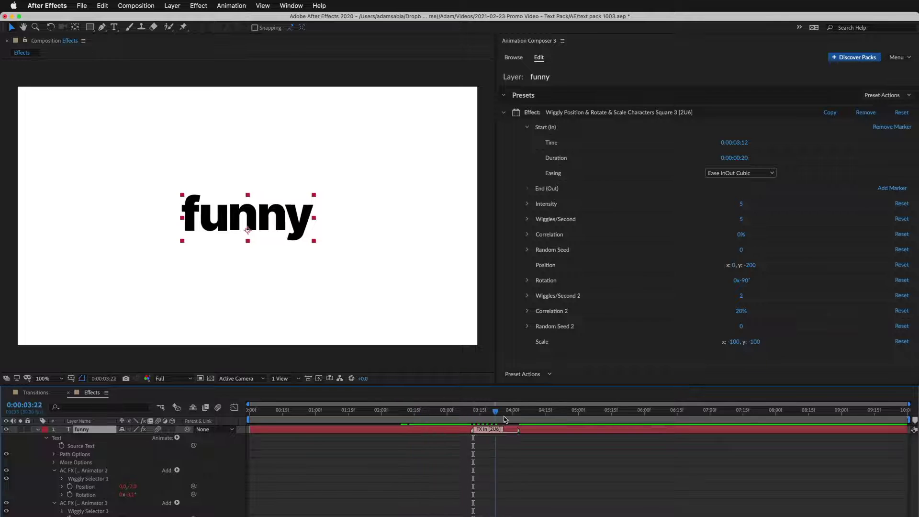
pyautogui.moveTo(505, 419); pyautogui.dragTo(534, 430)
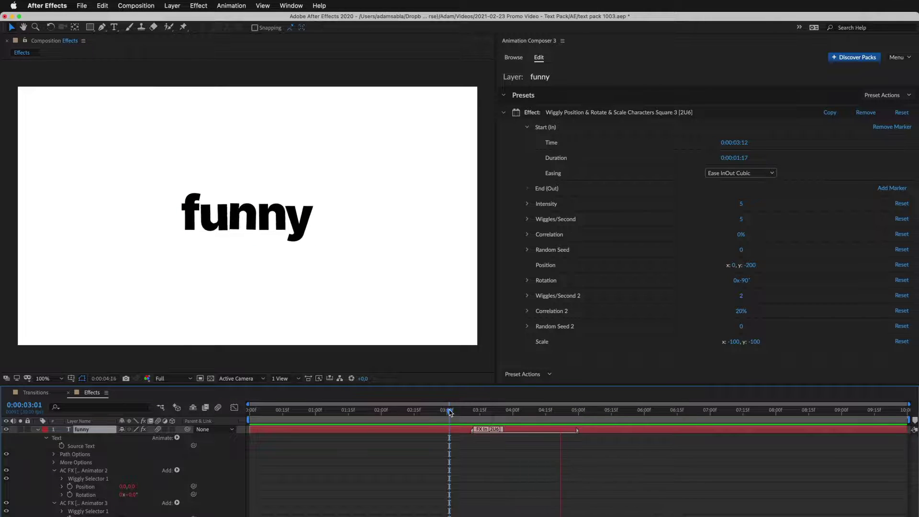
pyautogui.press('space')
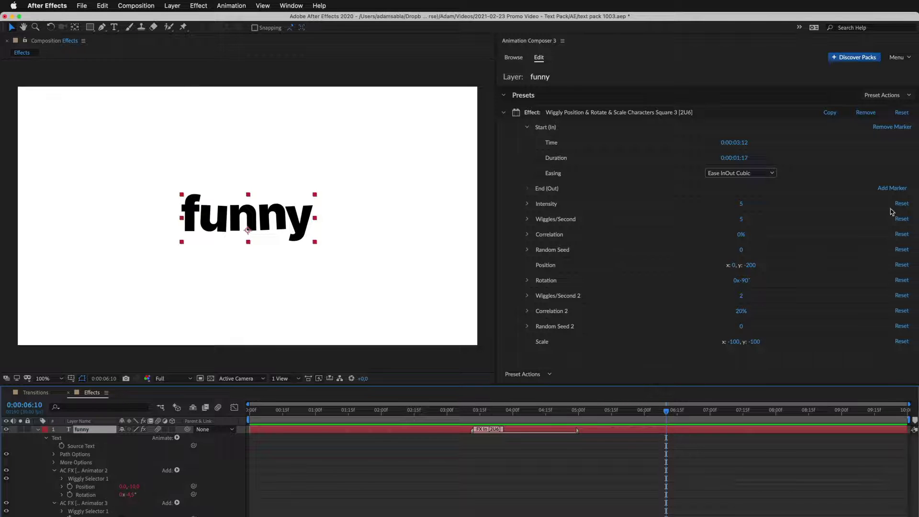
# Step: Add the End (Out) marker at 0:00:06:10 and scrub back to review the wiggle before it
pyautogui.click(904, 189)
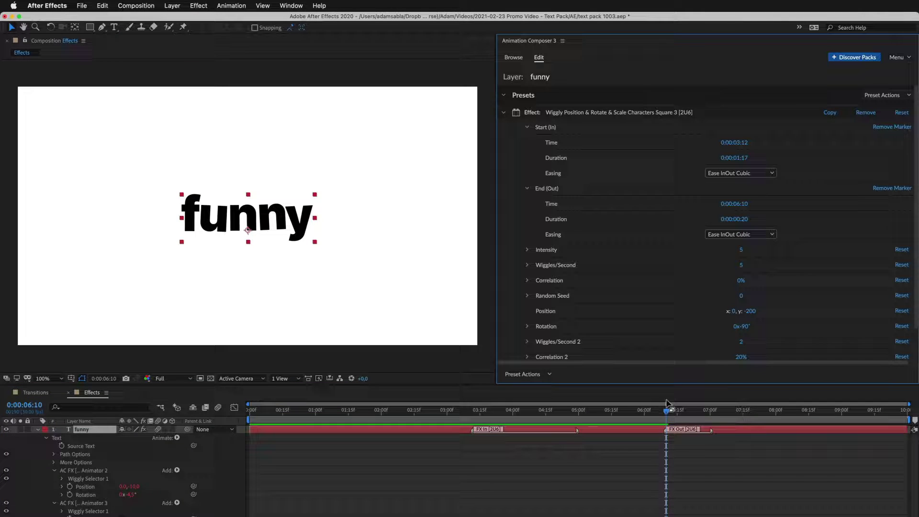
pyautogui.moveTo(658, 414); pyautogui.dragTo(613, 420)
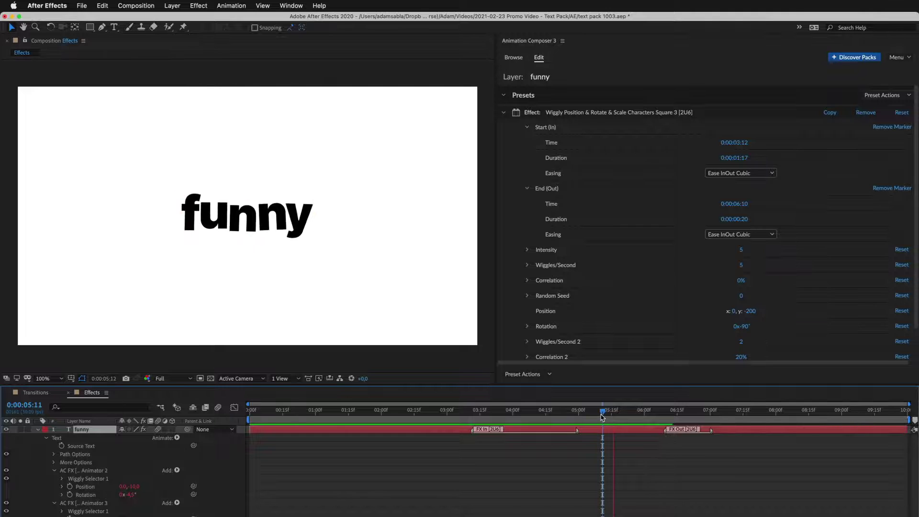